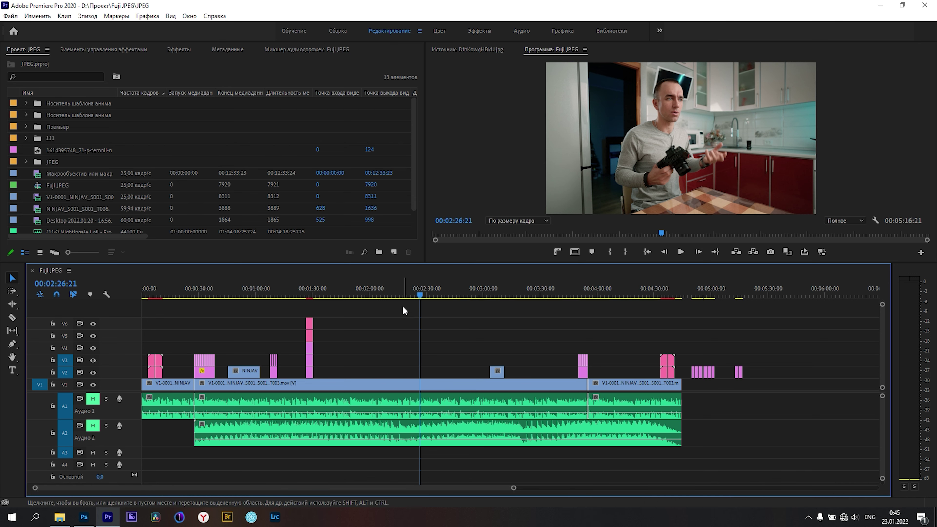
Zoom the timeline onto the V2 JPG clips and preview the snowy night street photo full screen.
scroll(385, 342, up, 3)
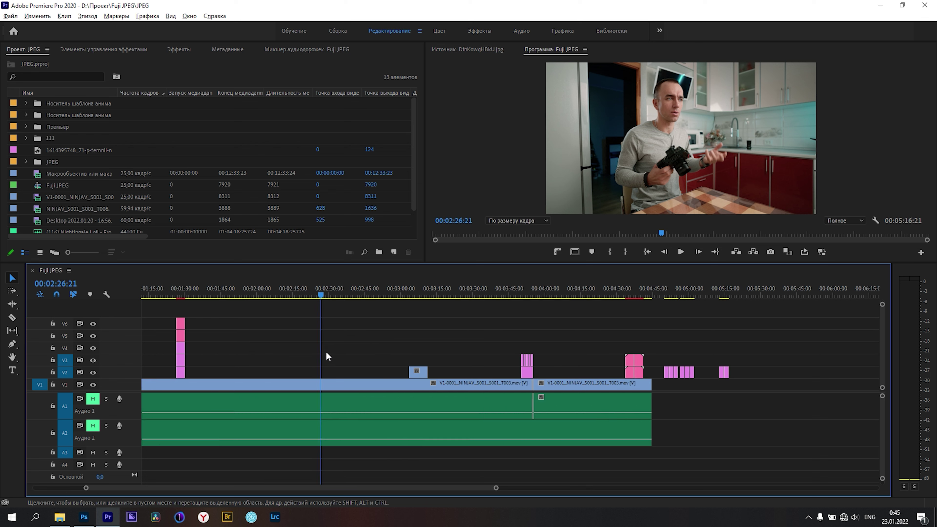
scroll(329, 353, down, 3)
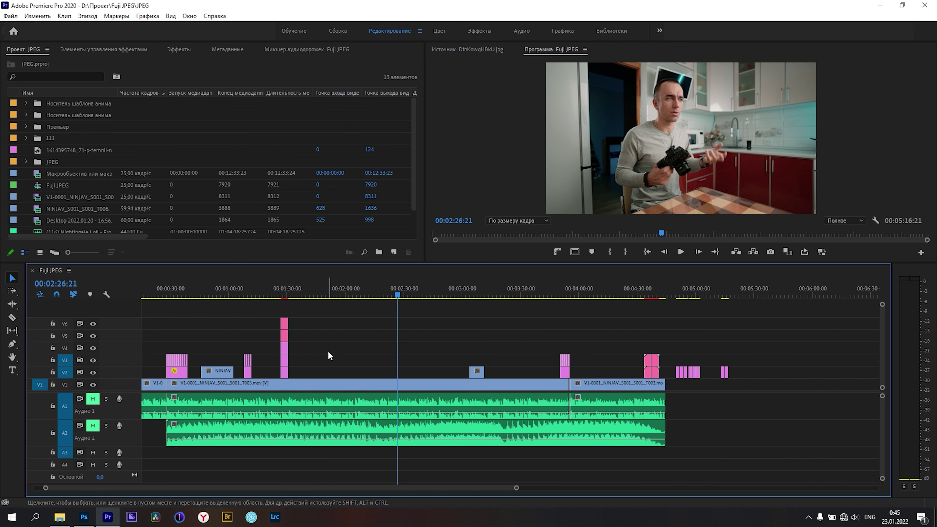
click(201, 295)
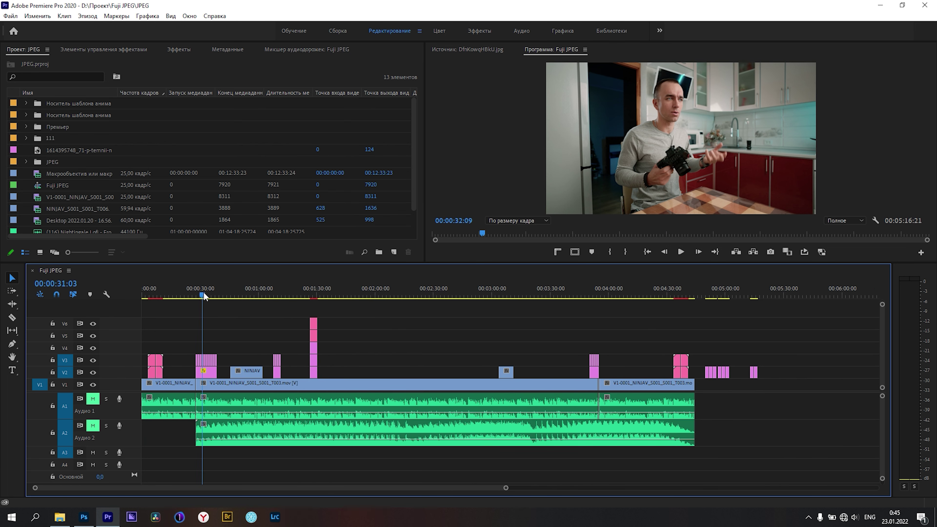
drag(204, 296, 211, 297)
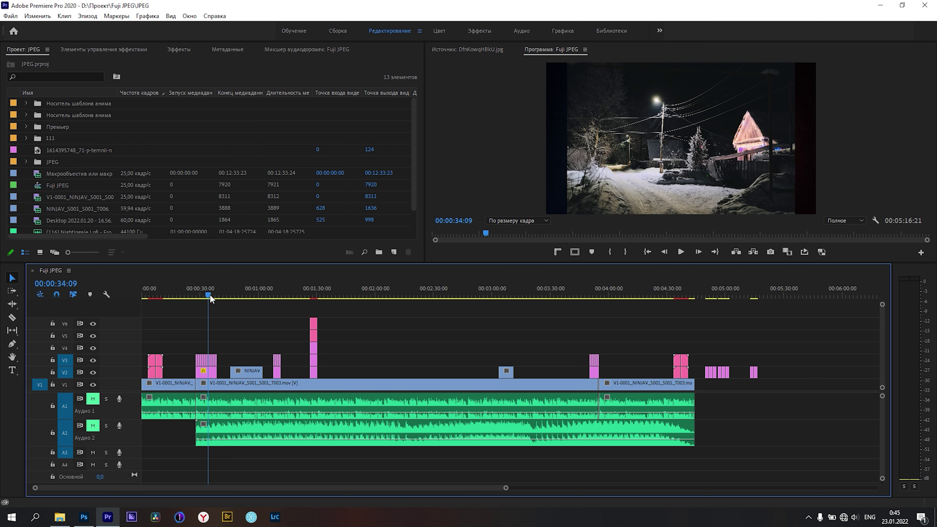
key(ctrl+grave)
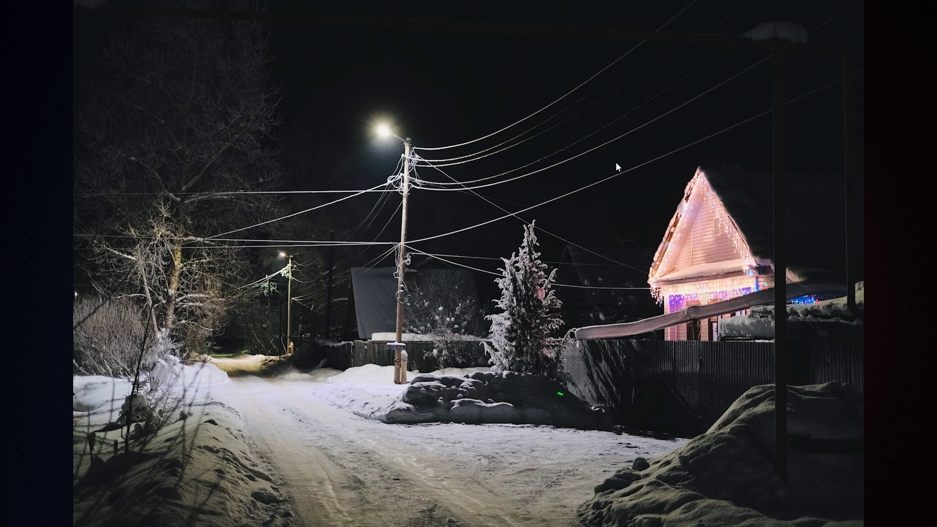
key(ctrl+grave)
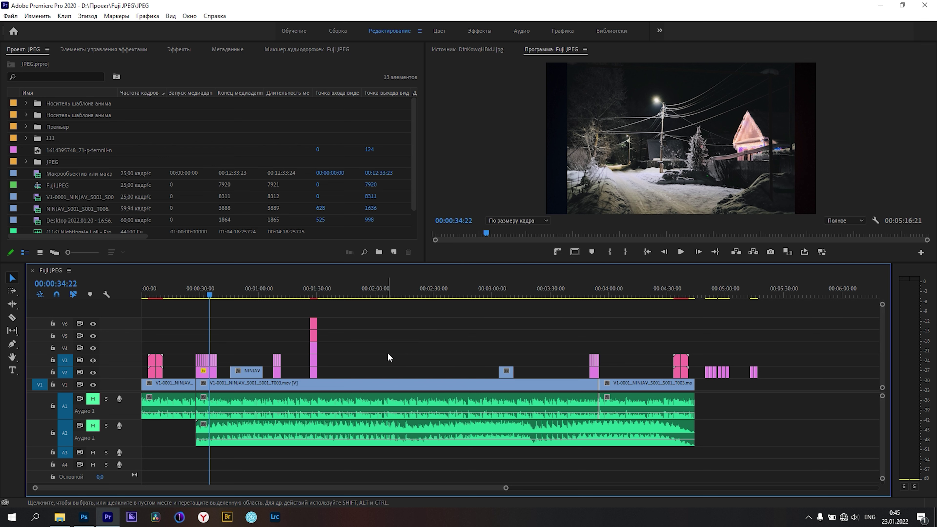
Return to the kitchen shot at 00:02:11:24 and expand the Премьер bin to list its photos.
click(400, 297)
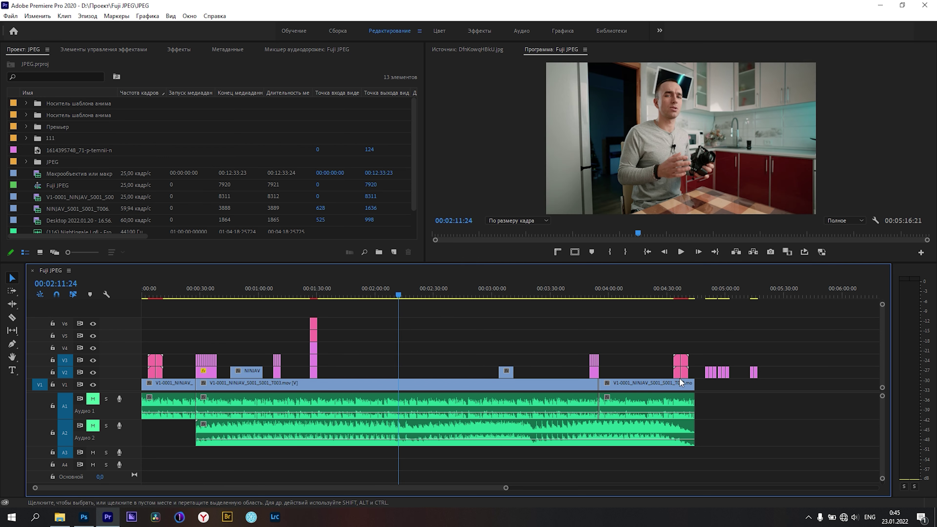
scroll(734, 379, up, 10)
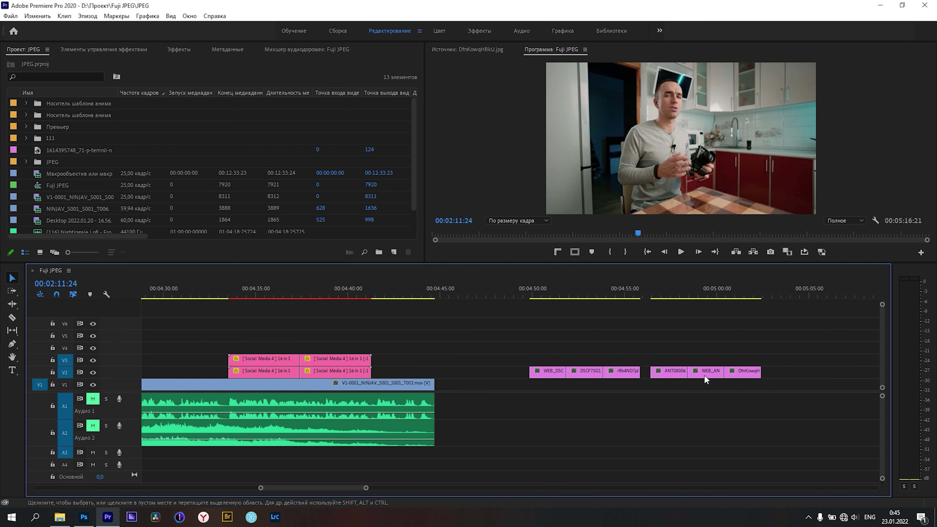
click(27, 126)
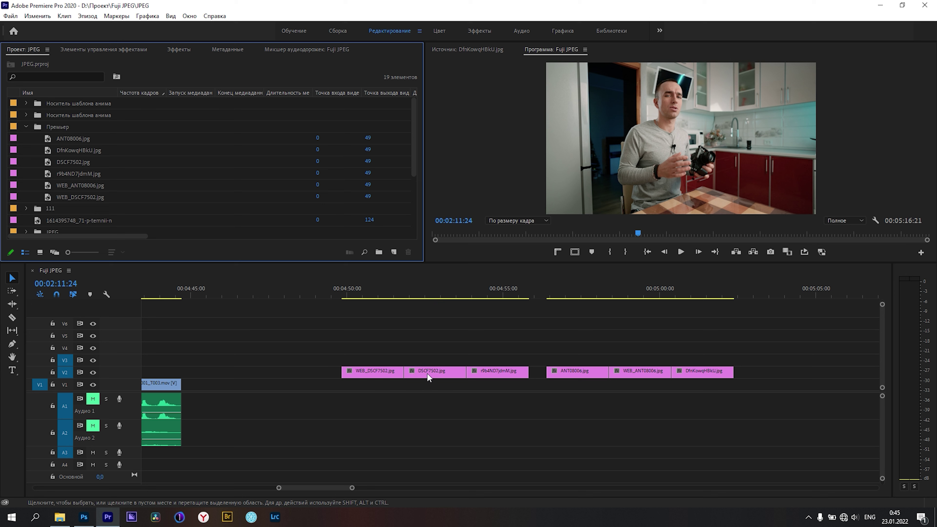
scroll(429, 372, up, 3)
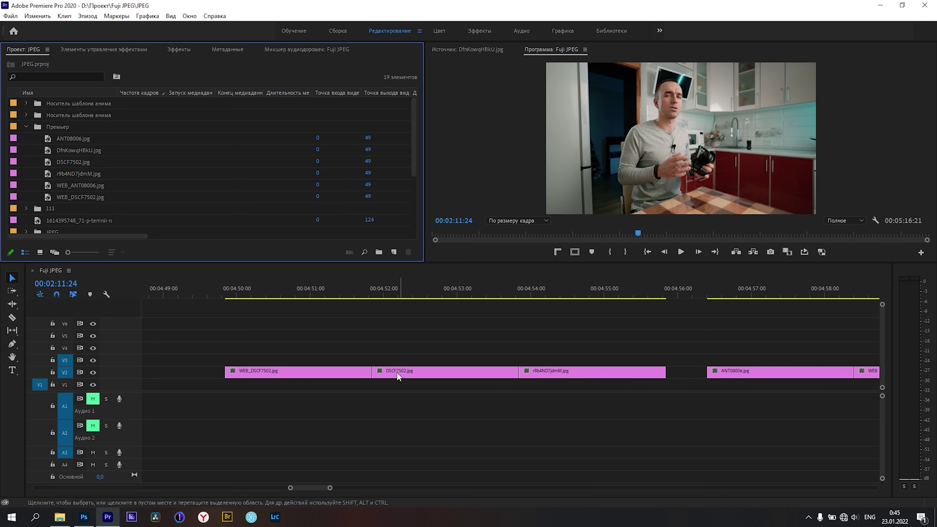
Preview the snow-boots photo full screen, then go to the start of WEB_DSCF7502.jpg.
click(411, 289)
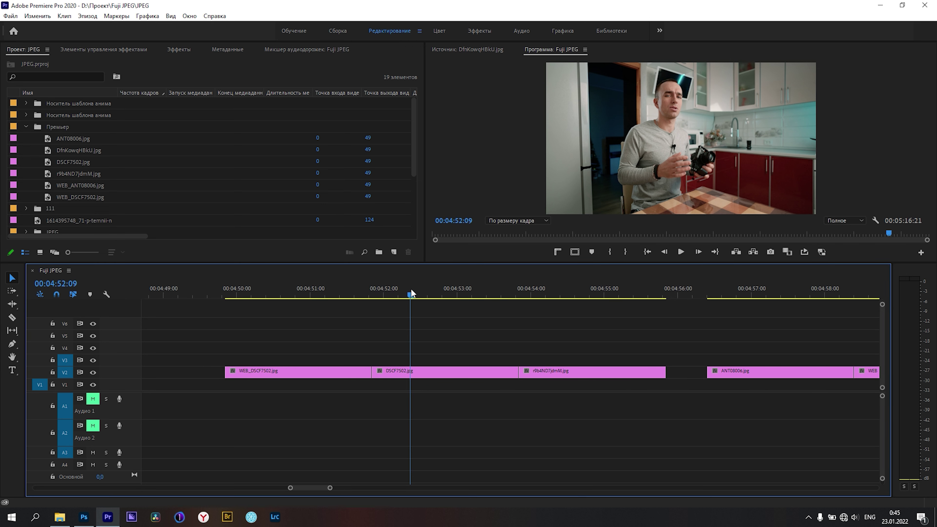
key(ctrl+grave)
key(ctrl+grave)
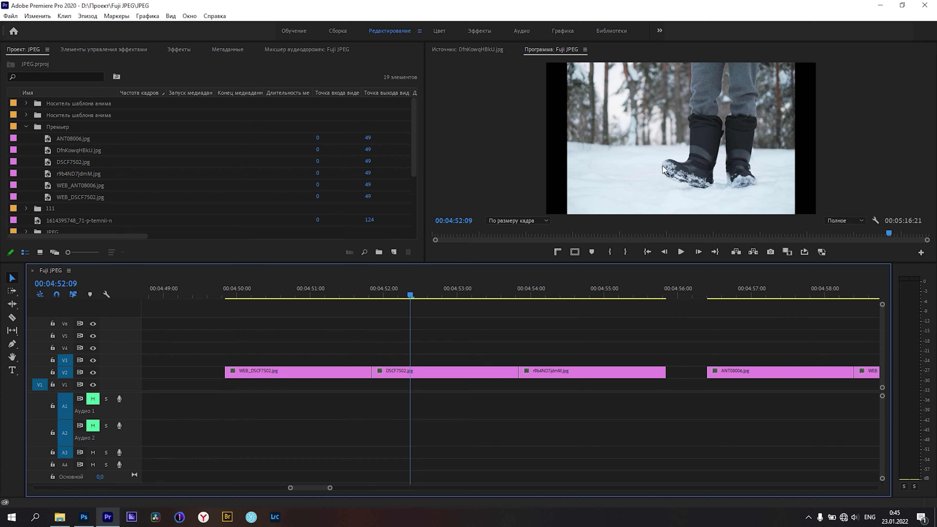
click(439, 294)
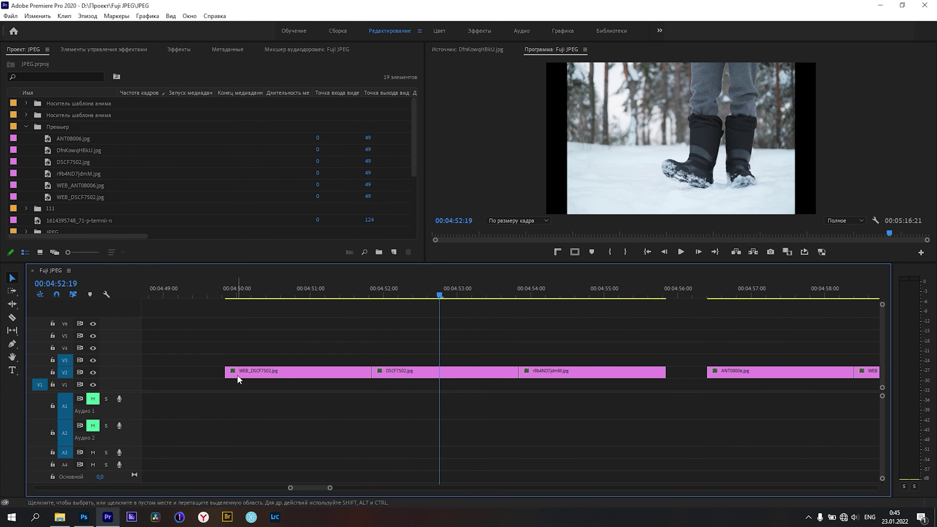
click(293, 294)
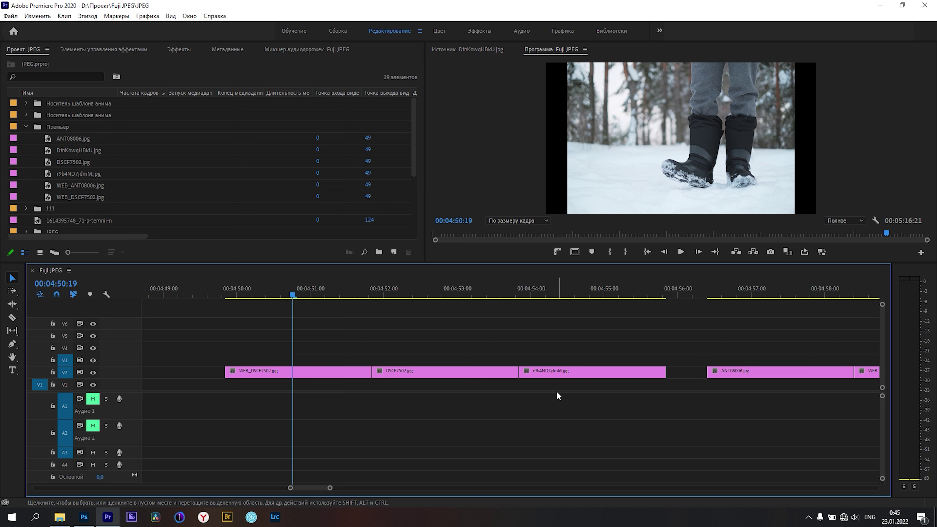
Show the tripod photo at about 4:57 full screen.
scroll(546, 395, down, 2)
scroll(543, 395, down, 5)
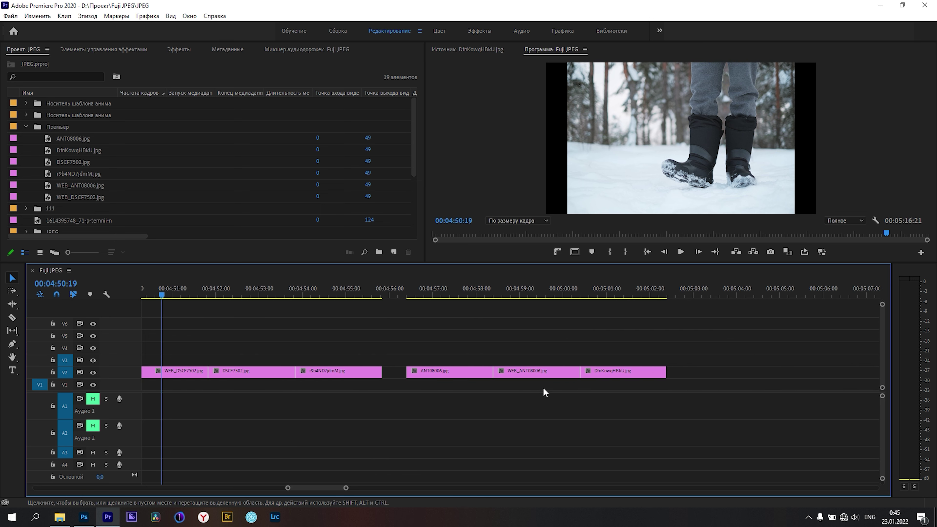
click(453, 297)
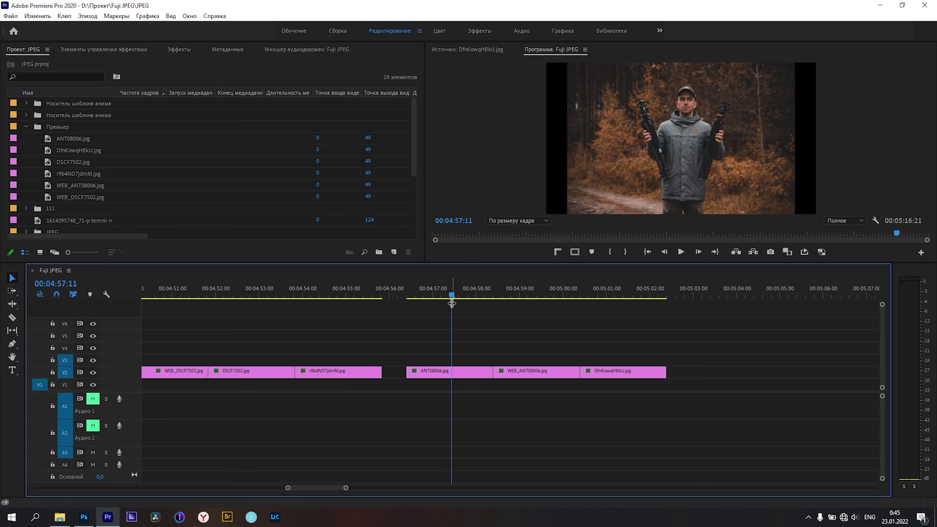
key(ctrl+grave)
key(ctrl+grave)
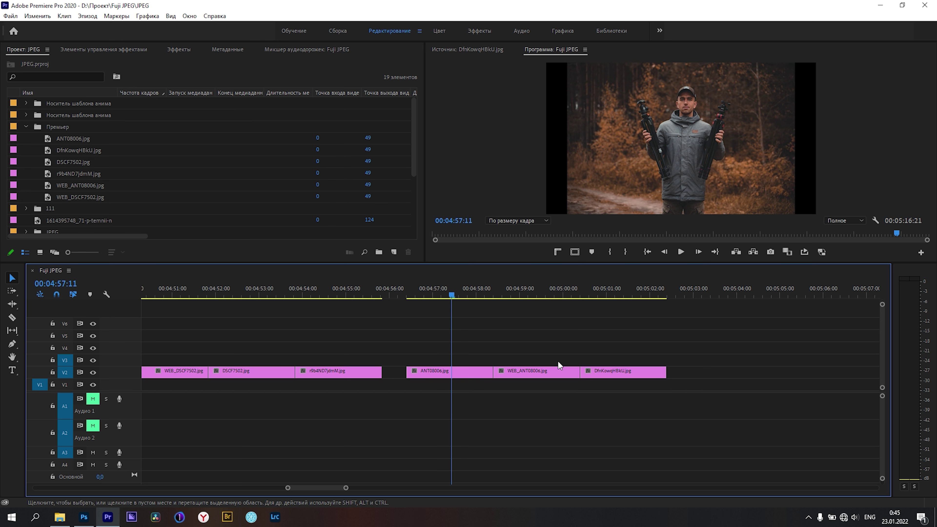
scroll(452, 394, up, 2)
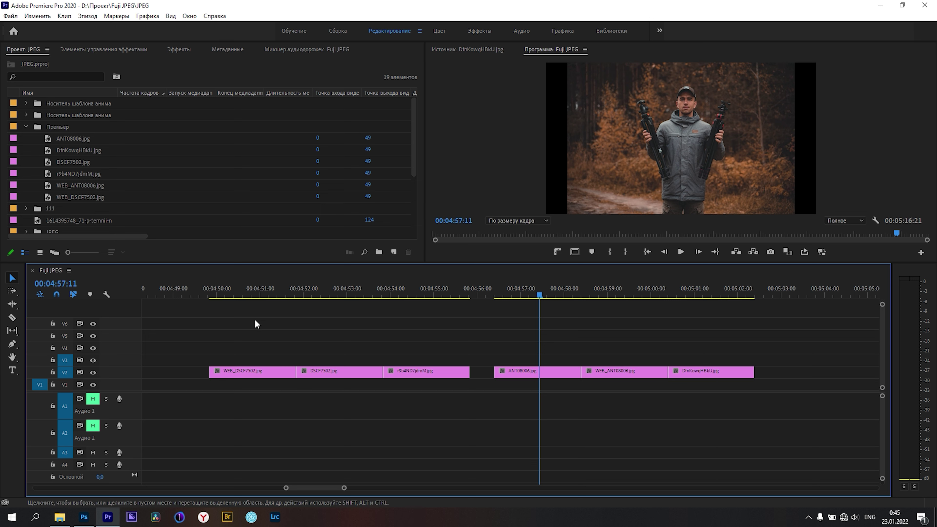
scroll(354, 363, up, 1)
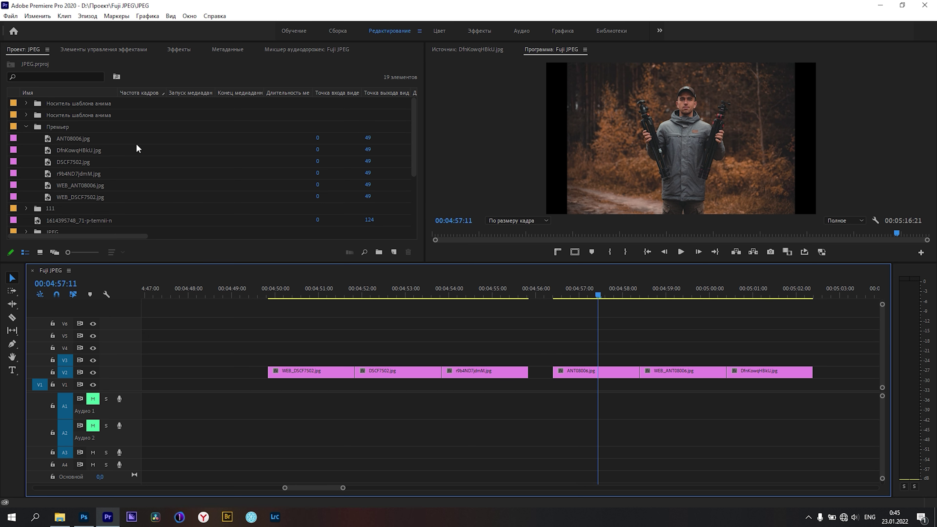
click(88, 16)
click(93, 27)
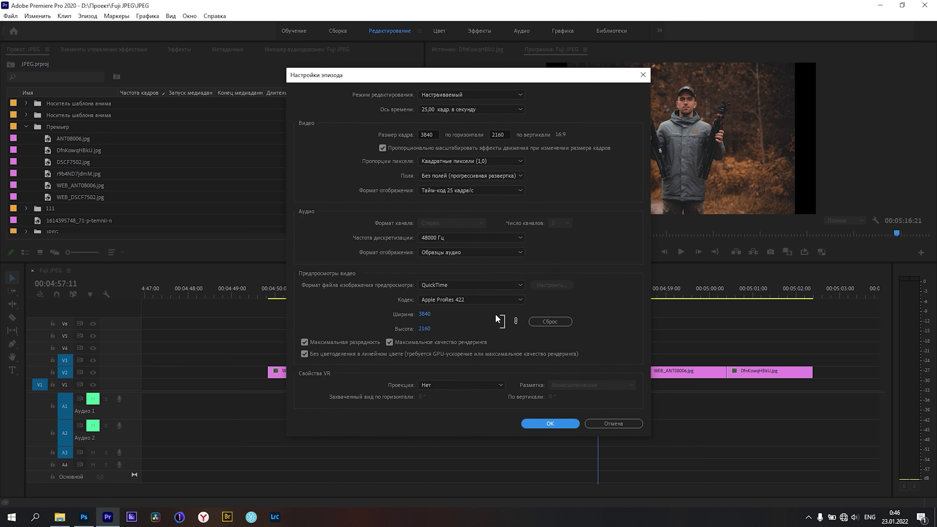
click(615, 422)
click(10, 16)
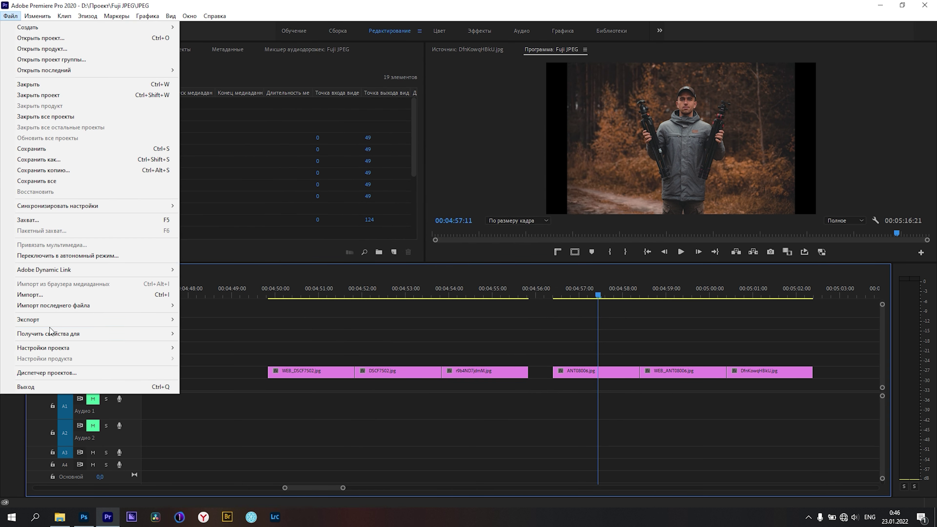
mouse_move(59, 349)
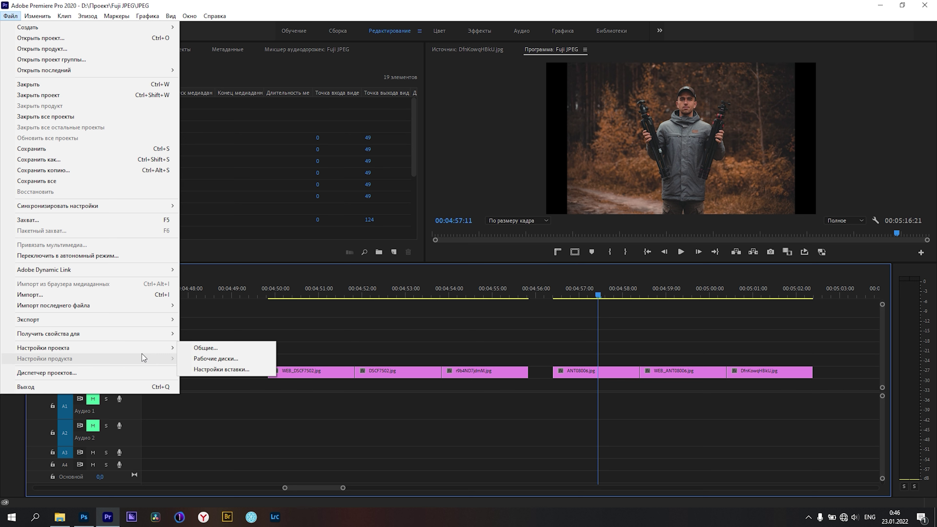
click(204, 348)
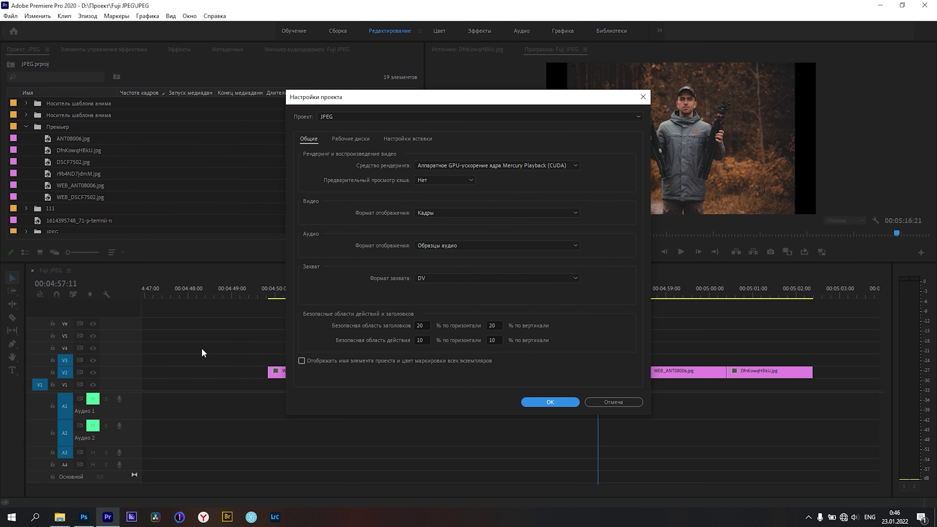
click(625, 400)
click(399, 298)
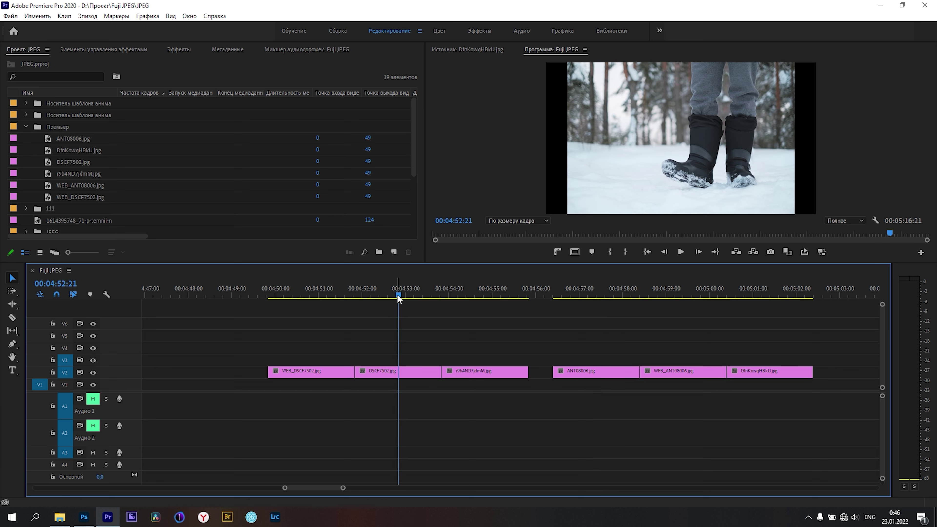
Enlarge the monitor and project panels and place the playhead at 00:04:53:18.
click(333, 295)
drag(572, 262, 557, 353)
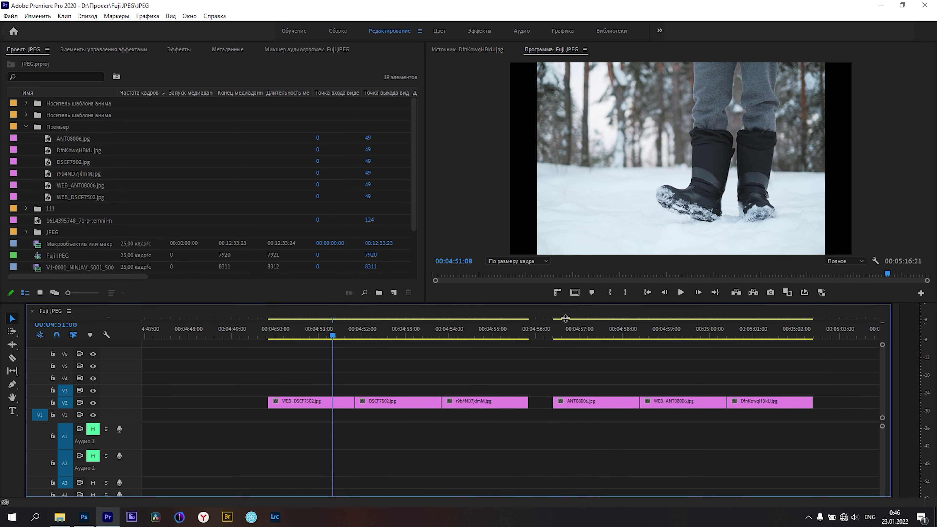
click(421, 384)
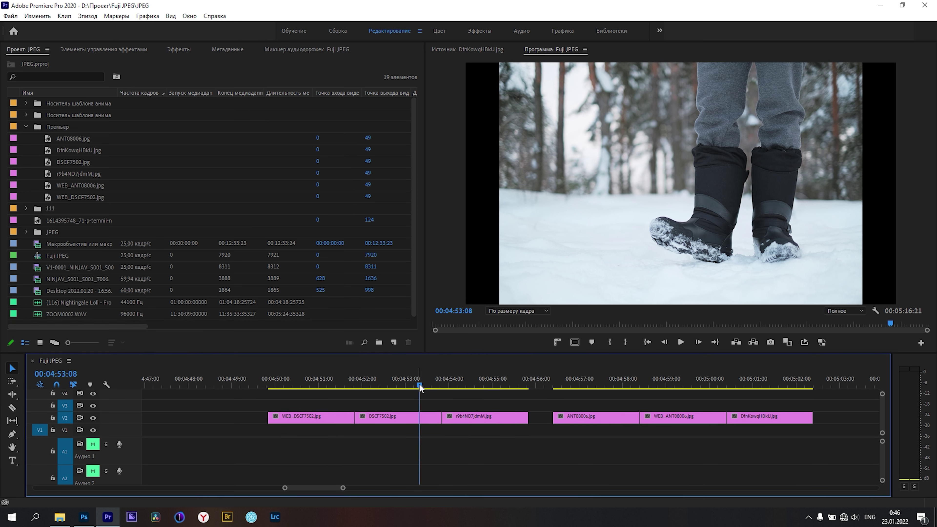
click(320, 386)
click(480, 386)
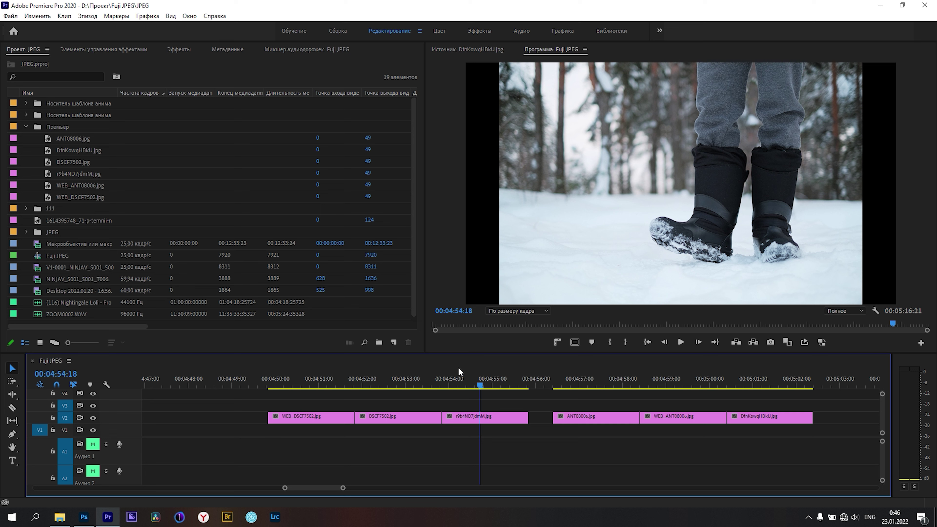
click(429, 385)
click(463, 386)
click(435, 384)
Zoom the timeline in and preview the boots photo full screen.
key(=)
key(=)
key(=)
key(=)
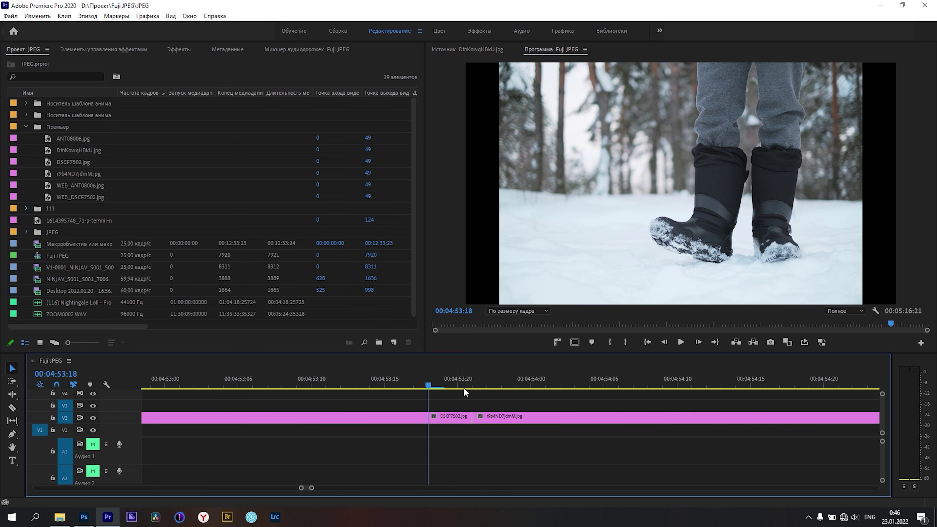
key(ctrl+grave)
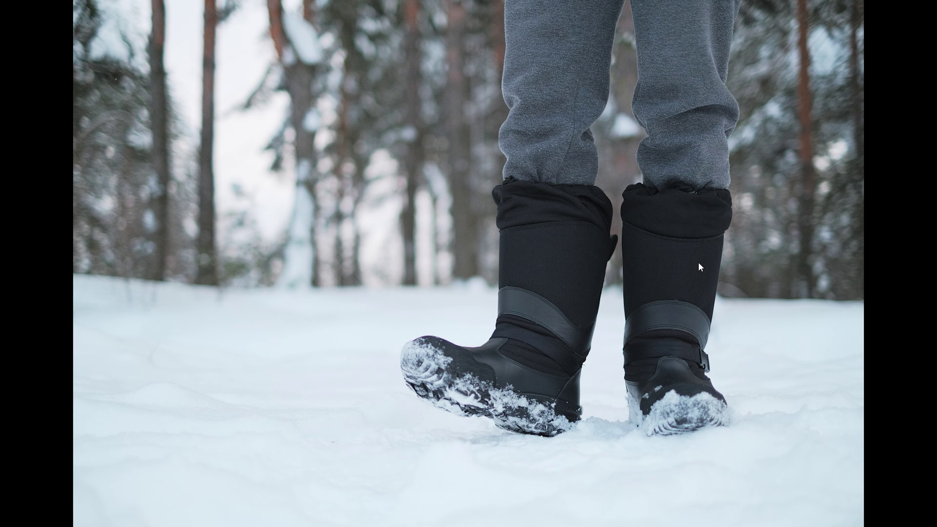
key(Escape)
scroll(627, 406, down, 3)
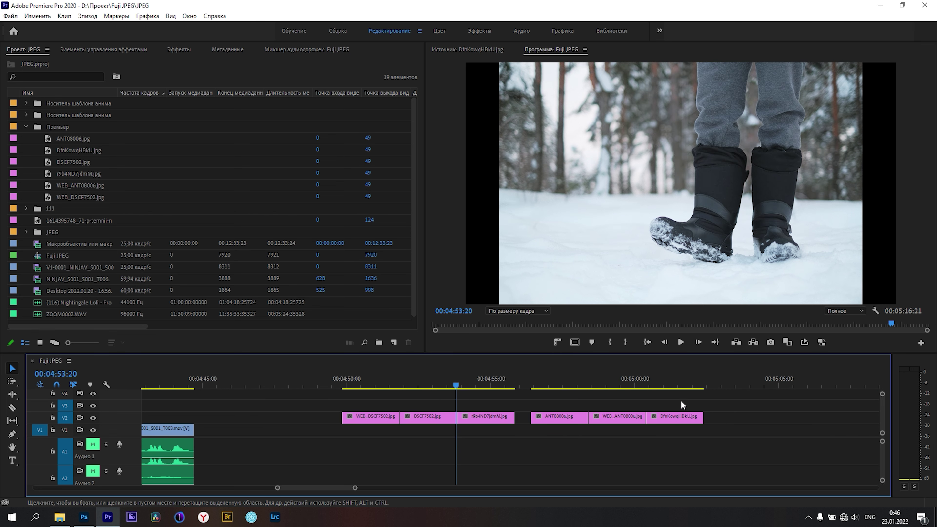
scroll(656, 415, up, 5)
scroll(632, 408, up, 5)
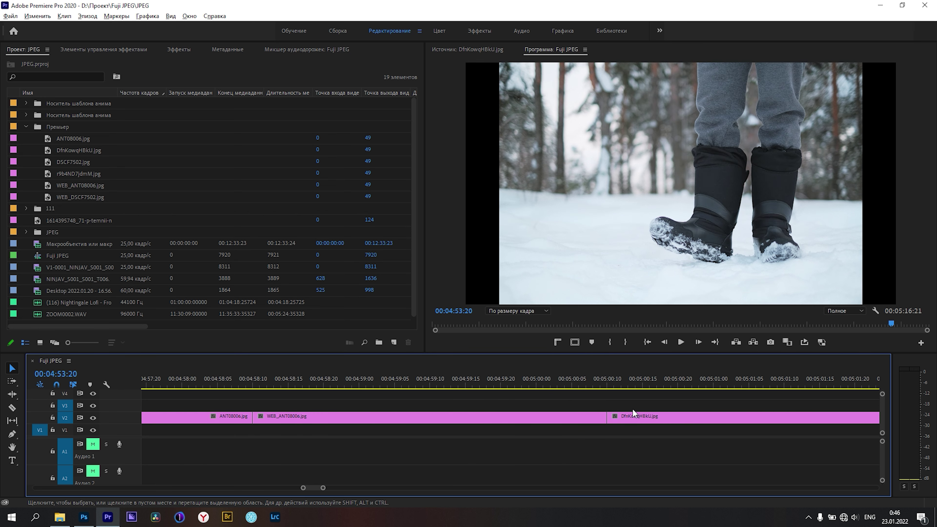
Preview the tripod photo full screen.
click(597, 385)
key(ctrl+grave)
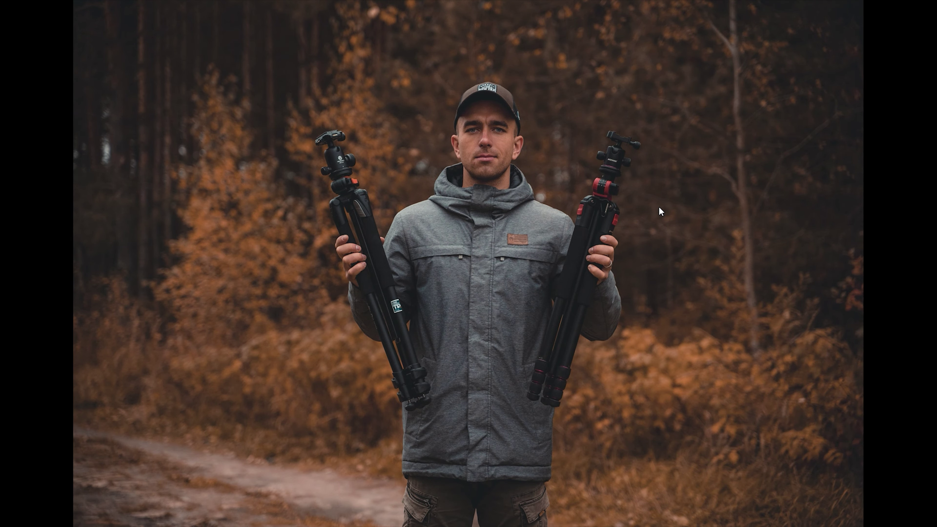
key(Escape)
Make the timeline panel taller to show all six photo clips.
scroll(463, 428, up, 3)
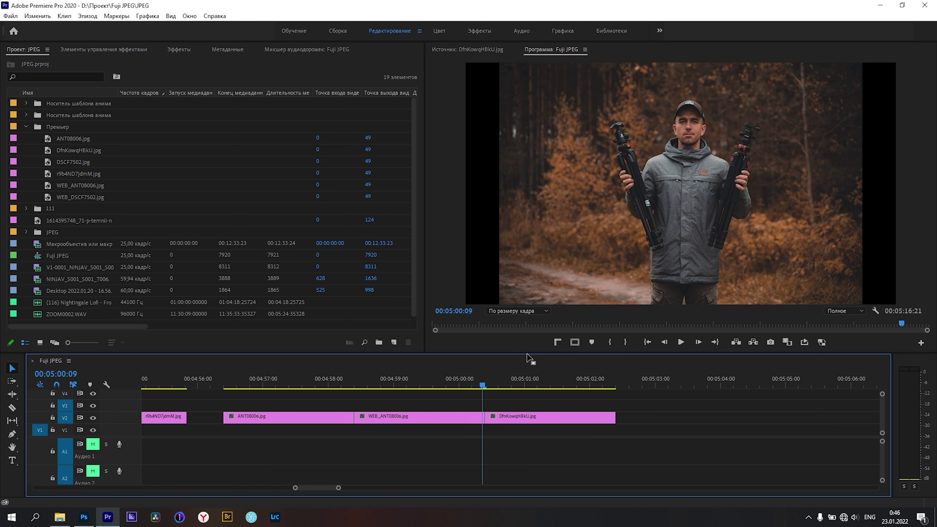
drag(527, 355, 527, 319)
scroll(399, 379, down, 5)
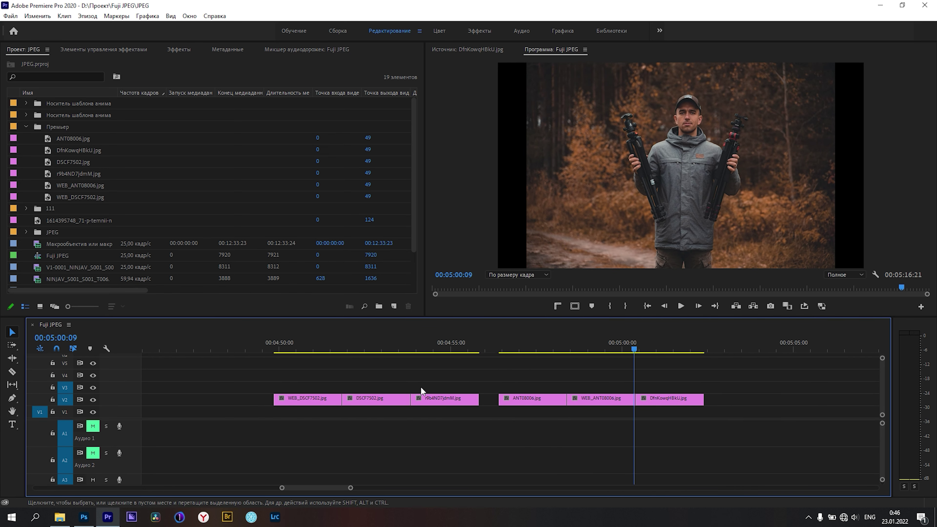
In Photoshop, compare the r9b4ND7jdmM.jpg boots photo with WEB_DSCF7502.jpg.
click(83, 516)
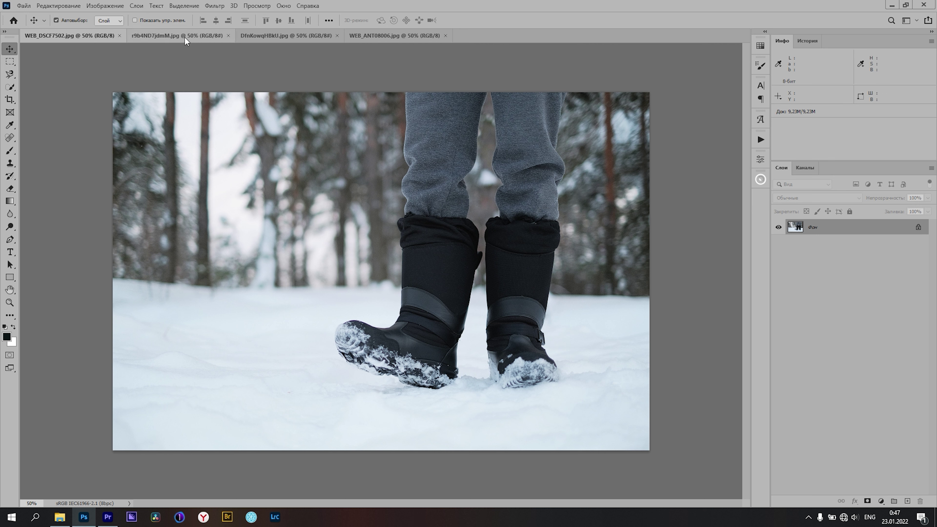
click(176, 40)
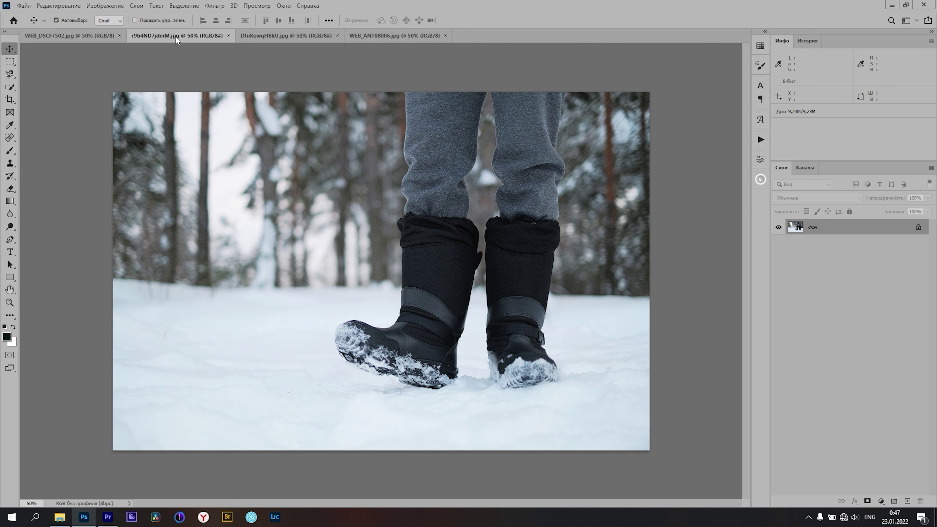
click(122, 37)
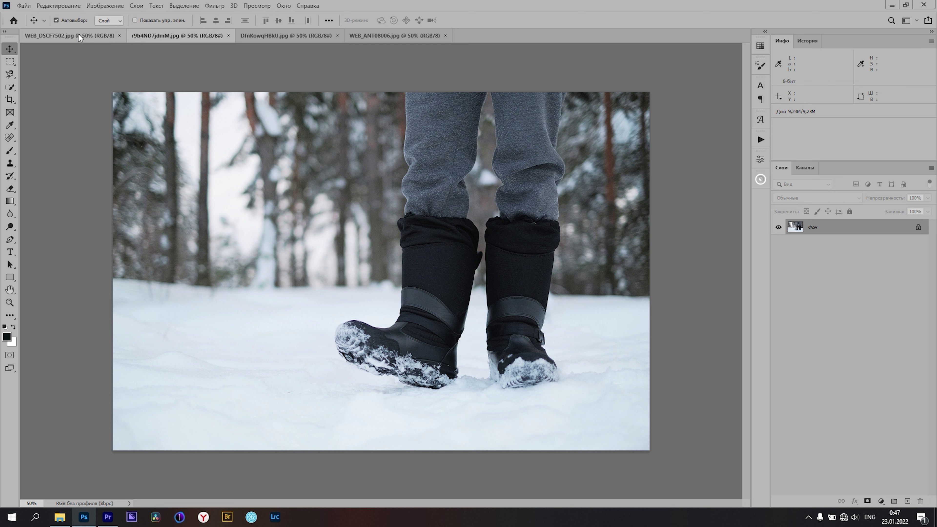
click(155, 39)
click(86, 38)
Zoom in on the boots and flip between the two boots versions again.
scroll(413, 262, up, 5)
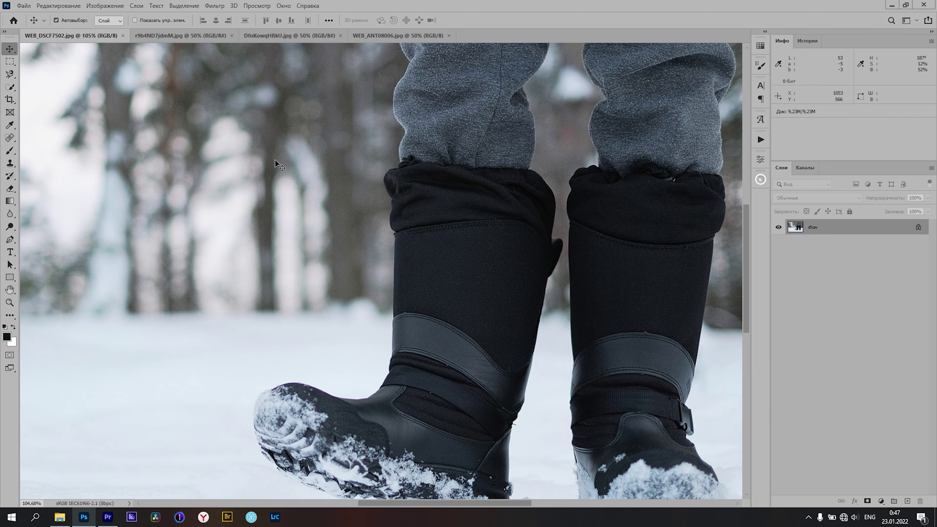
click(181, 39)
scroll(250, 122, up, 3)
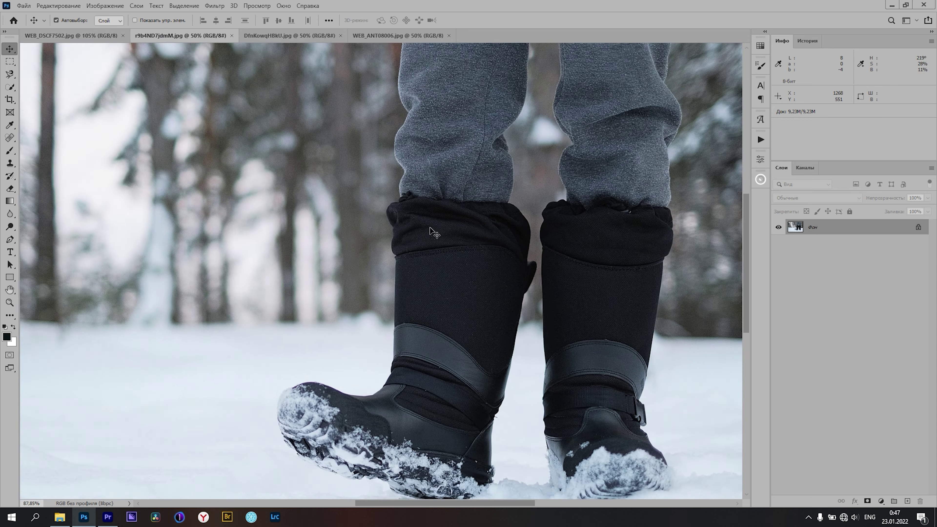
scroll(408, 226, up, 2)
click(71, 36)
click(181, 36)
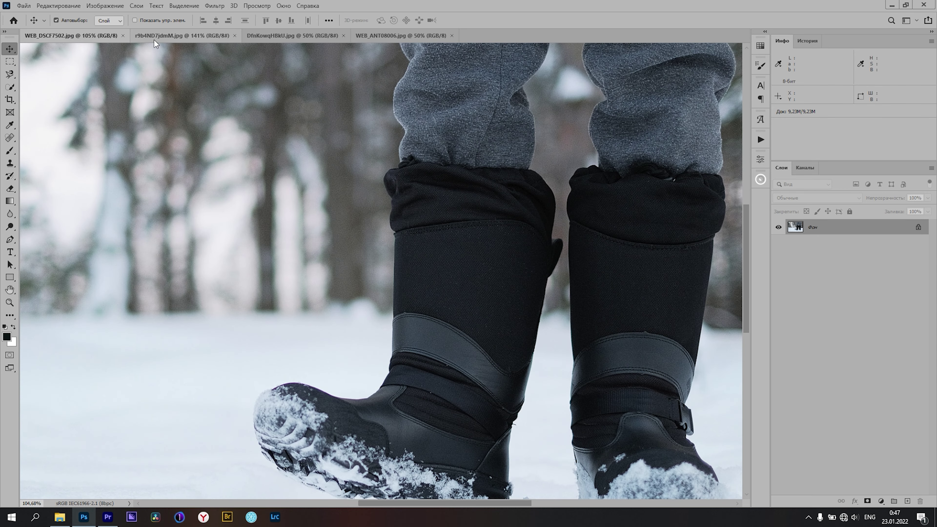
scroll(294, 209, down, 3)
scroll(294, 208, down, 2)
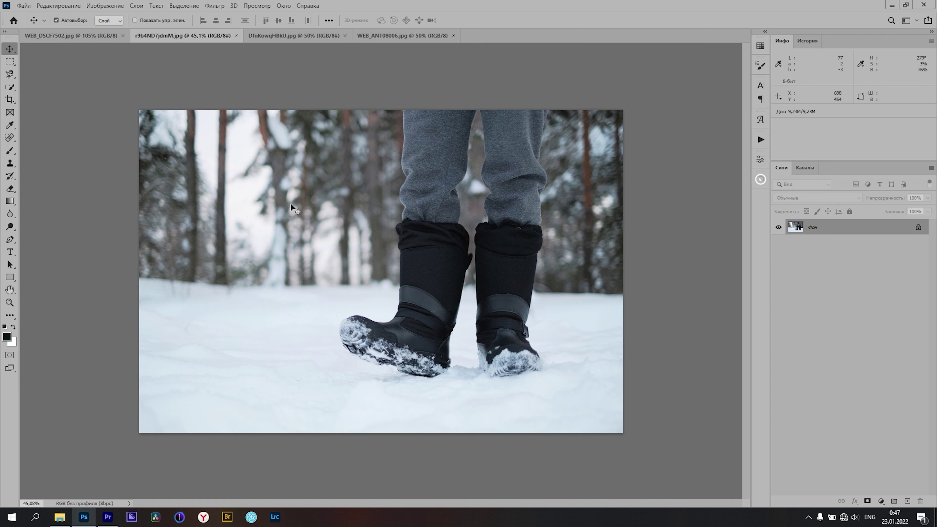
Flip between the DfnKowqH8kU.jpg tripod photo and WEB_ANT08006.jpg.
click(287, 36)
click(322, 36)
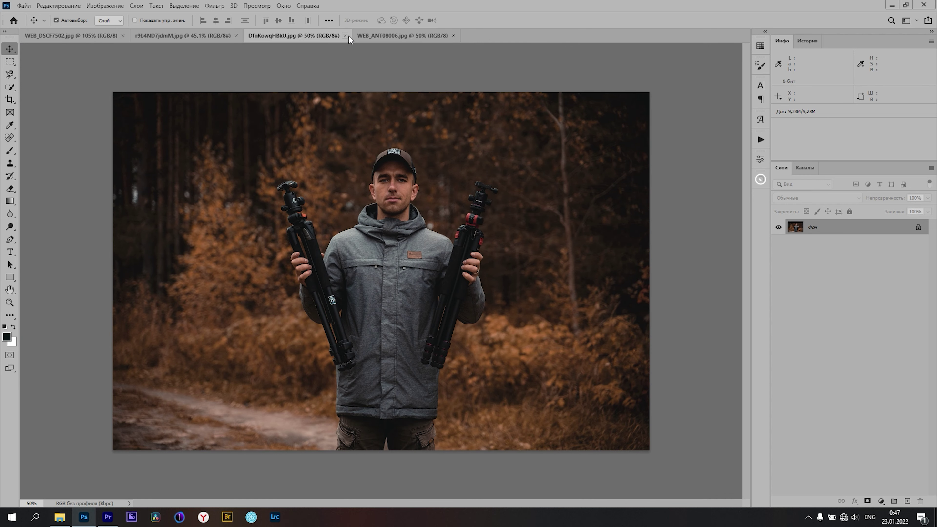
click(412, 36)
click(322, 36)
click(412, 36)
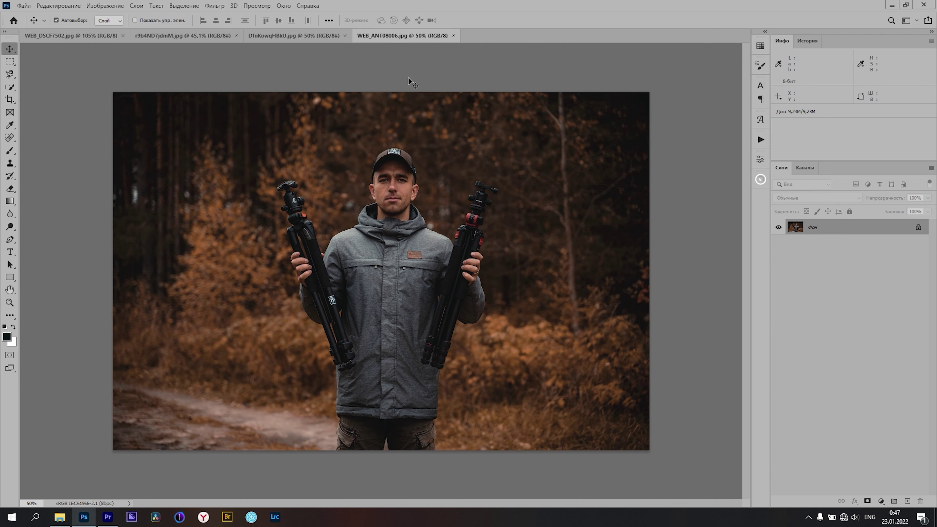
Back in Premiere Pro, enable Display Color Management in General preferences.
click(115, 516)
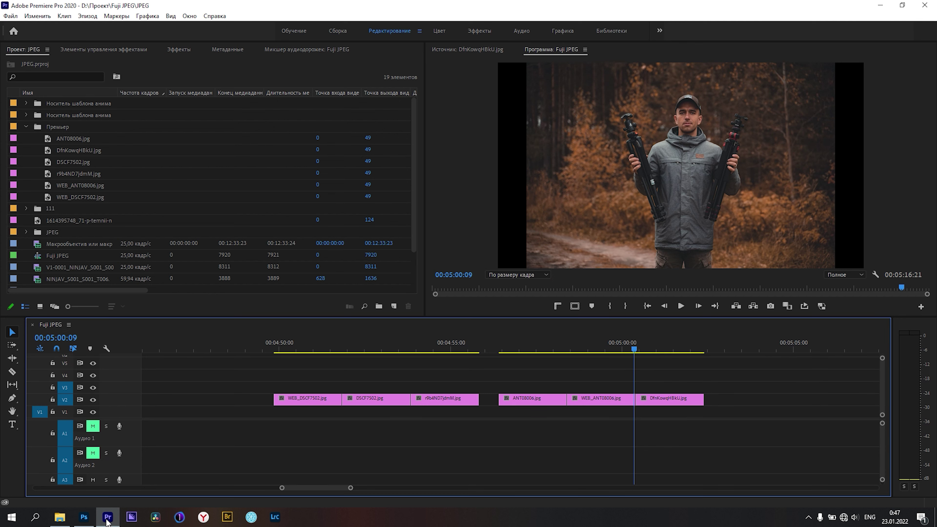
key(ctrl+k)
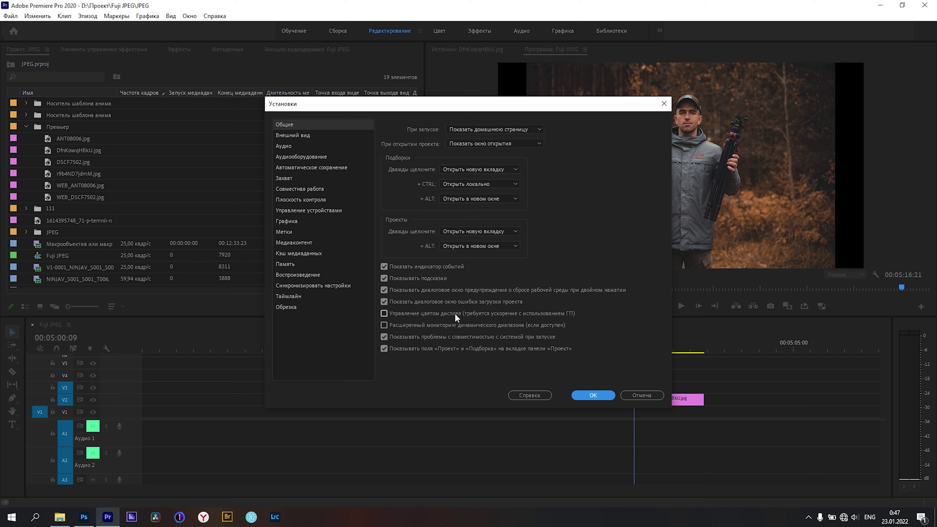
click(593, 394)
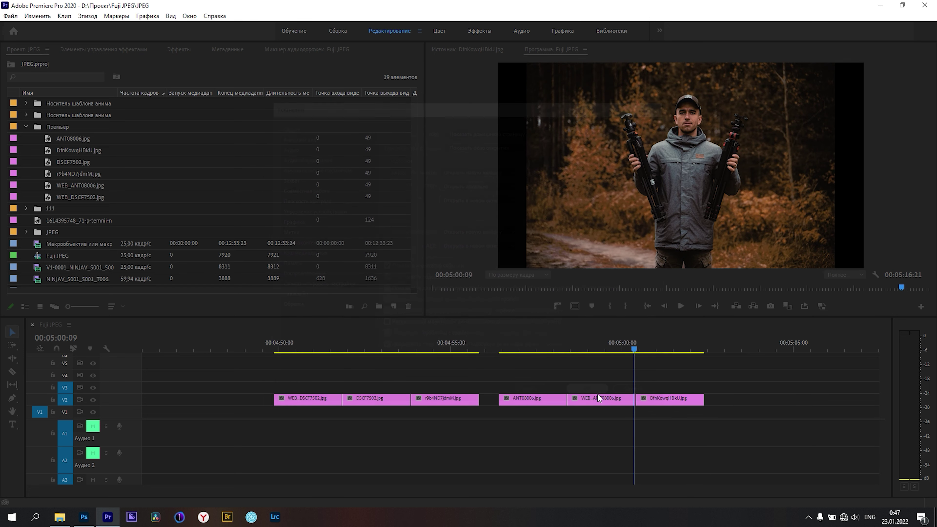
Preview the tripod frame at 00:05:00:08 full screen, then zoom out to the whole sequence.
key(=)
key(=)
key(=)
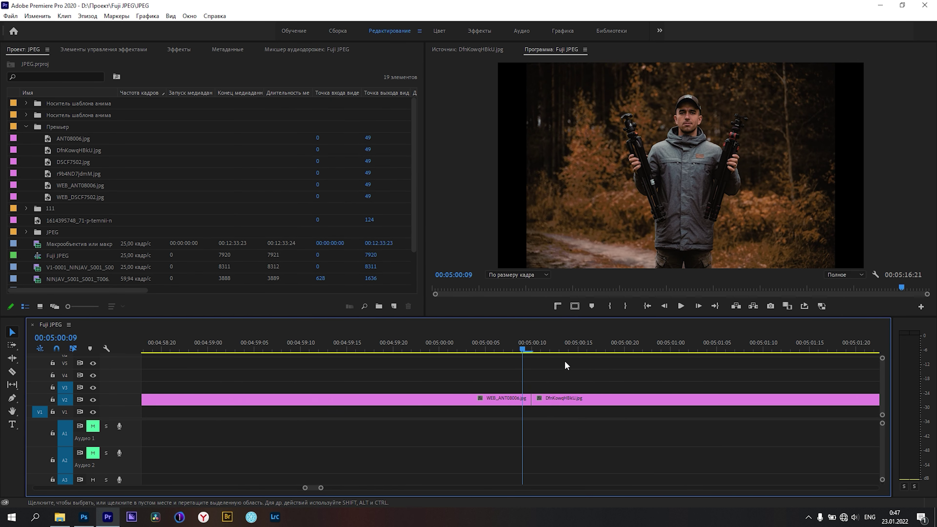
click(557, 348)
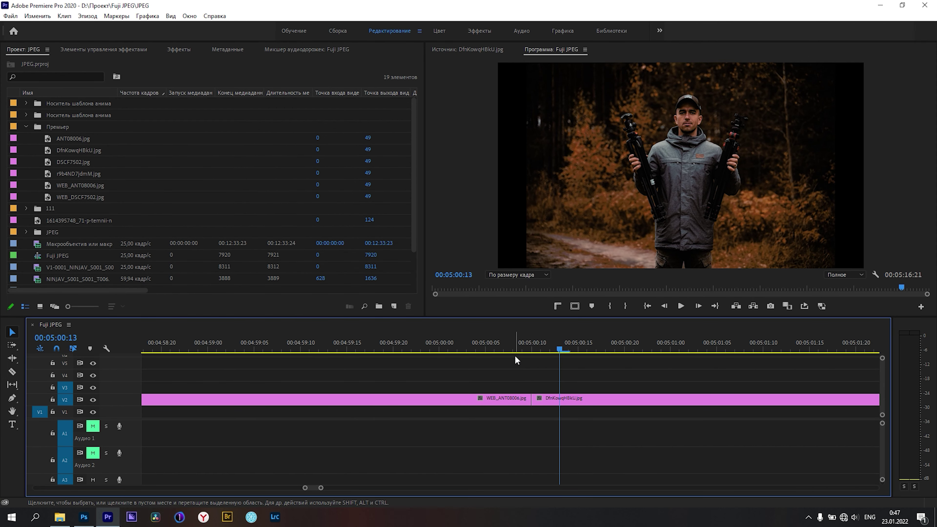
click(513, 350)
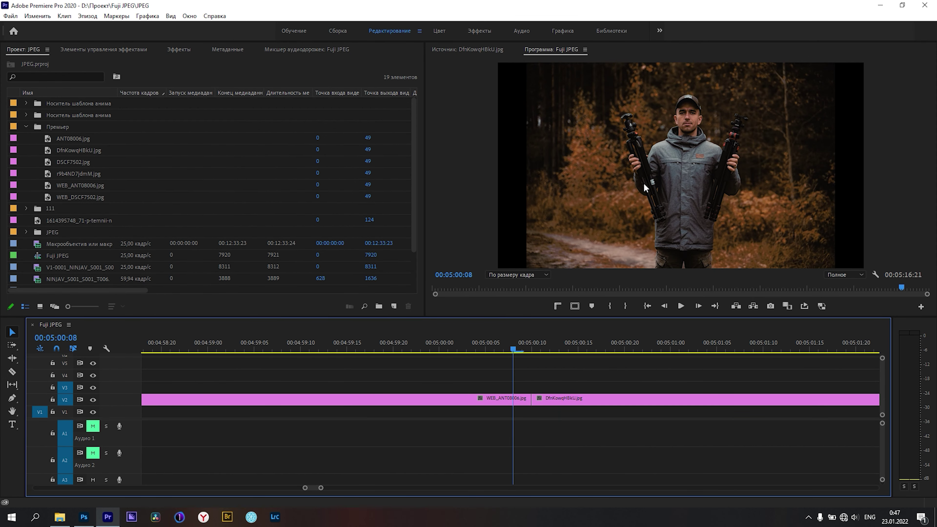
key(ctrl+grave)
key(ctrl+grave)
key(minus)
key(minus)
key(minus)
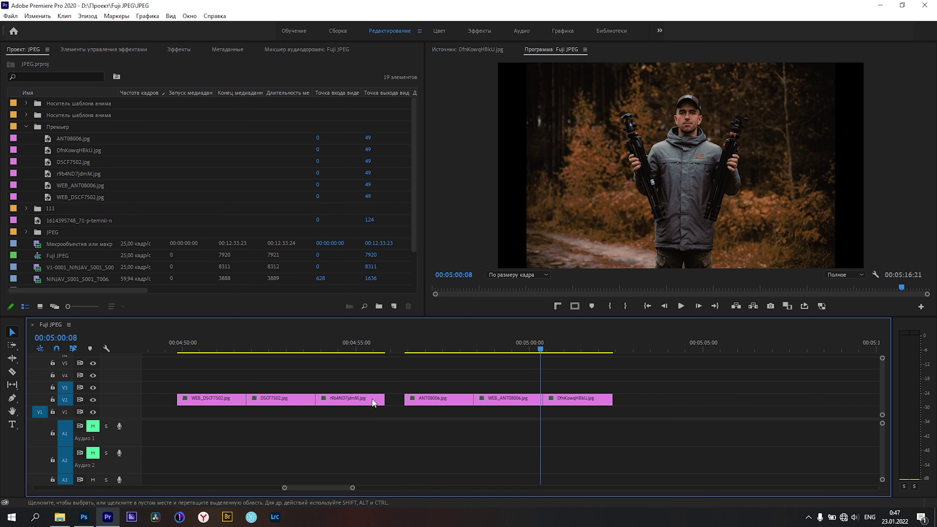
key(minus)
key(minus)
key(minus)
Recheck Display Color Management against the full-screen kitchen clip, then return to the tripod at 00:04:59:09.
click(214, 345)
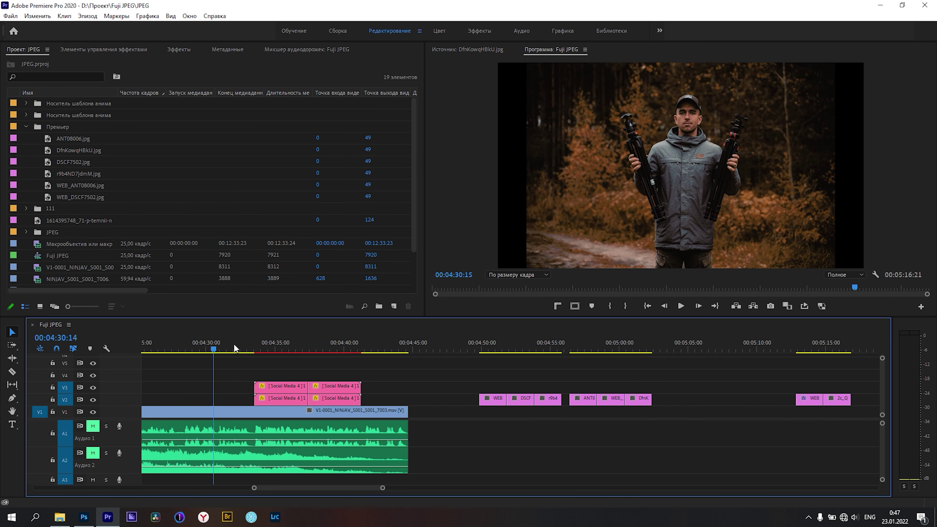
key(ctrl+grave)
key(ctrl+grave)
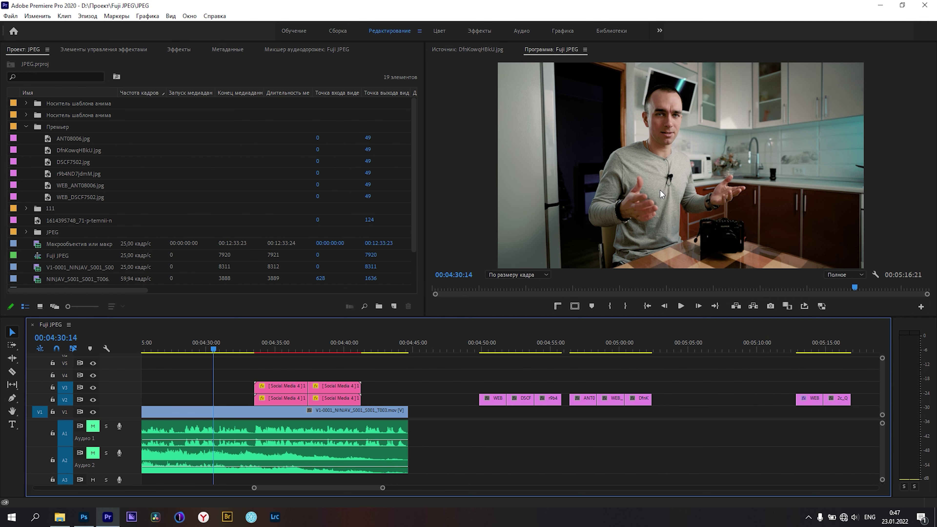
click(10, 15)
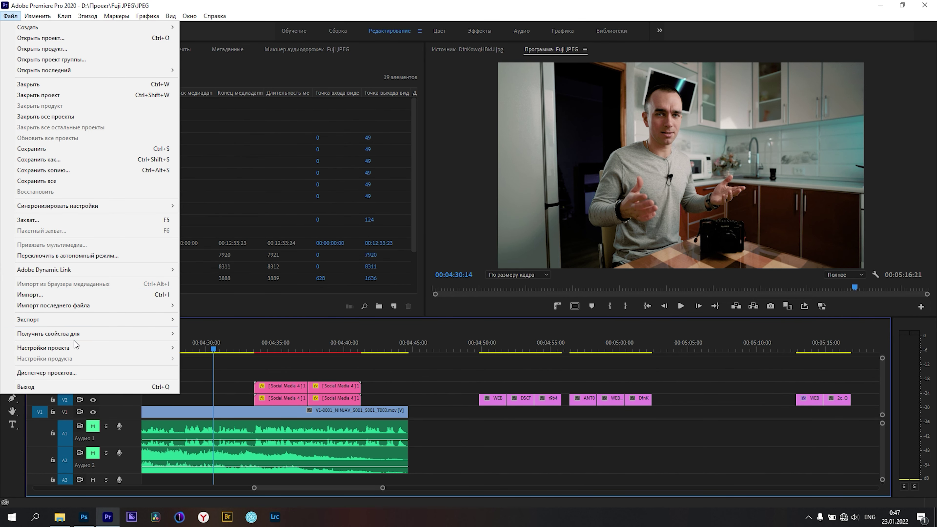
mouse_move(78, 351)
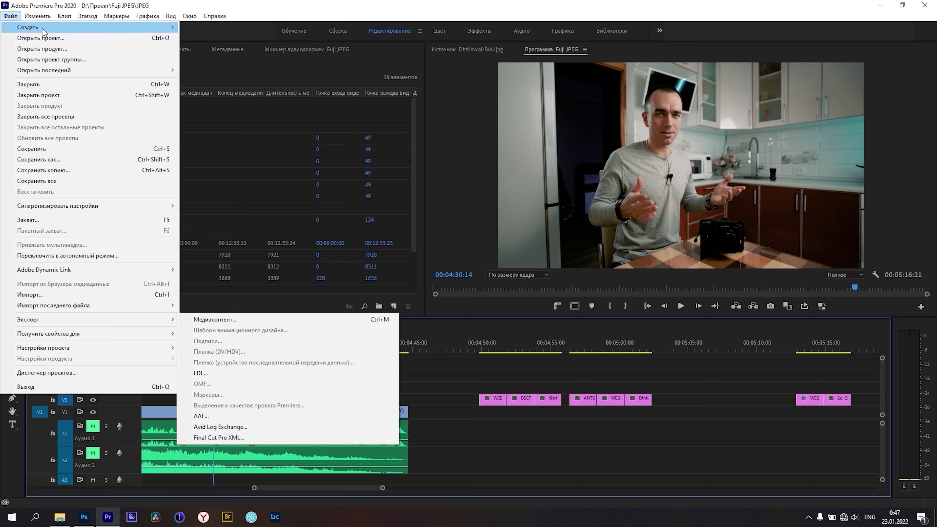
mouse_move(36, 17)
mouse_move(52, 333)
click(243, 335)
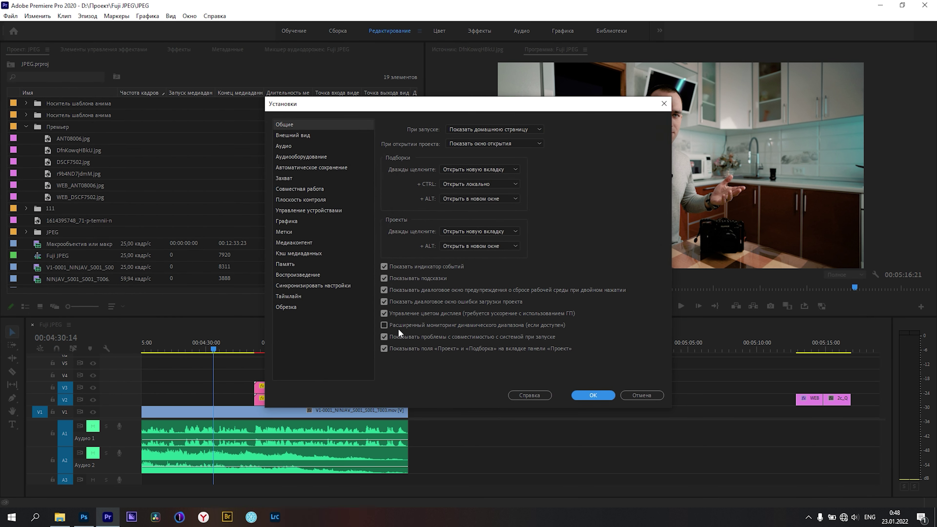
click(591, 394)
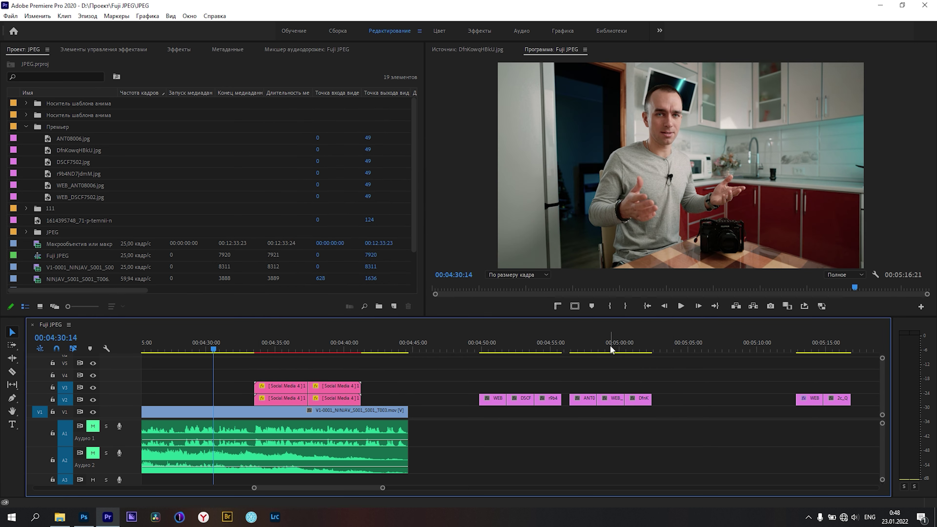
click(610, 348)
key(=)
In the Color workspace, load QT_Gamma_Compensation.cube as WEB_ANT08006.jpg's Lumetri input LUT.
key(=)
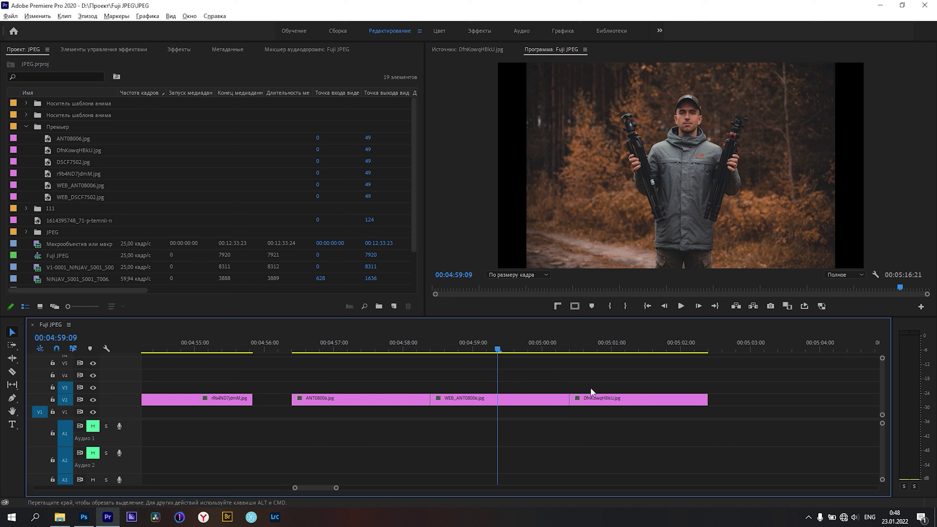
key(=)
click(528, 348)
click(516, 400)
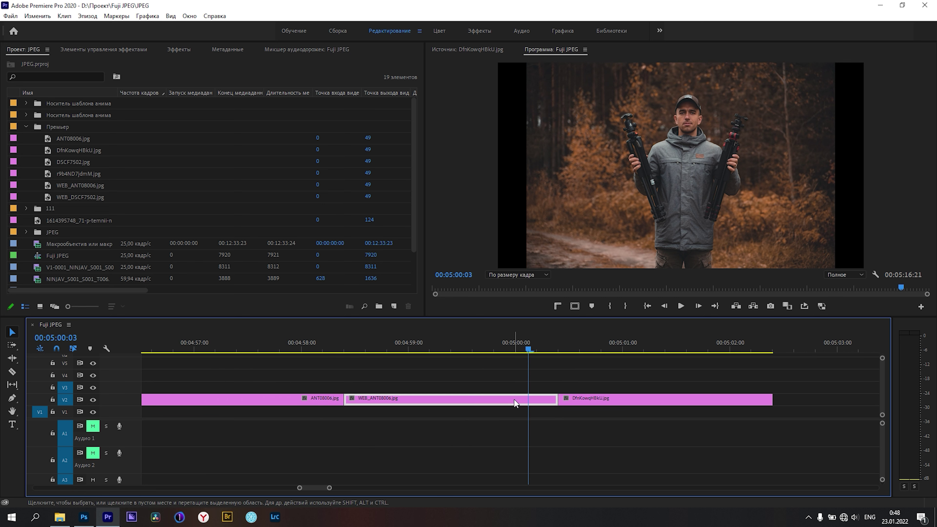
click(437, 32)
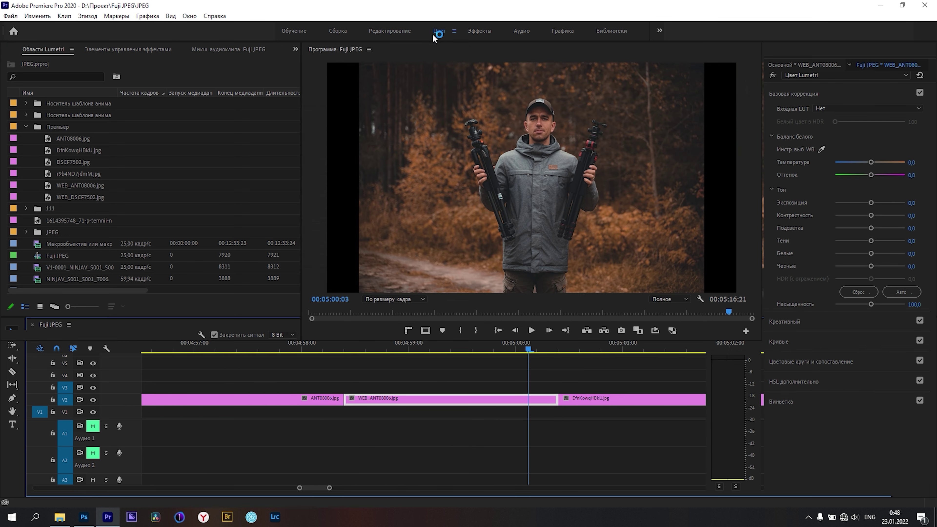
click(848, 109)
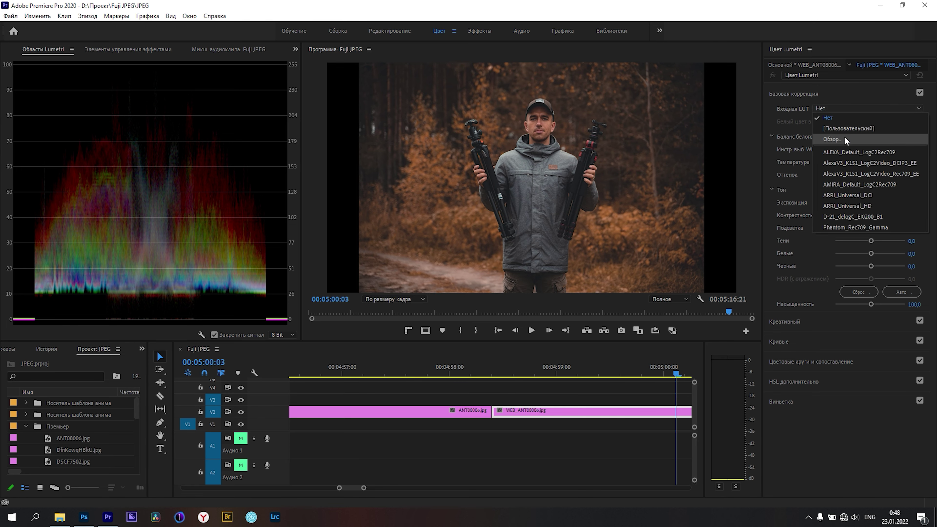
click(844, 135)
double_click(168, 104)
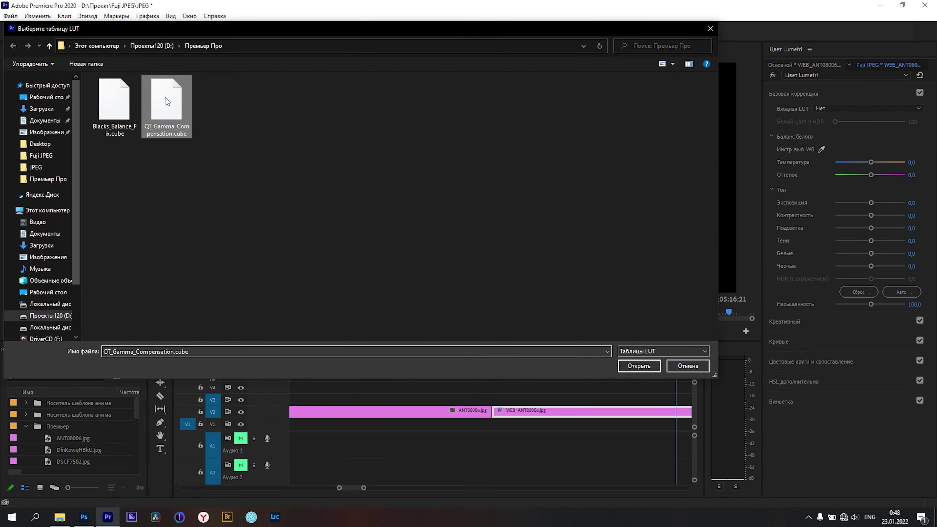
Scrub across the cut to 00:05:00:09 and preview the brightened frame full screen.
scroll(553, 402, down, 4)
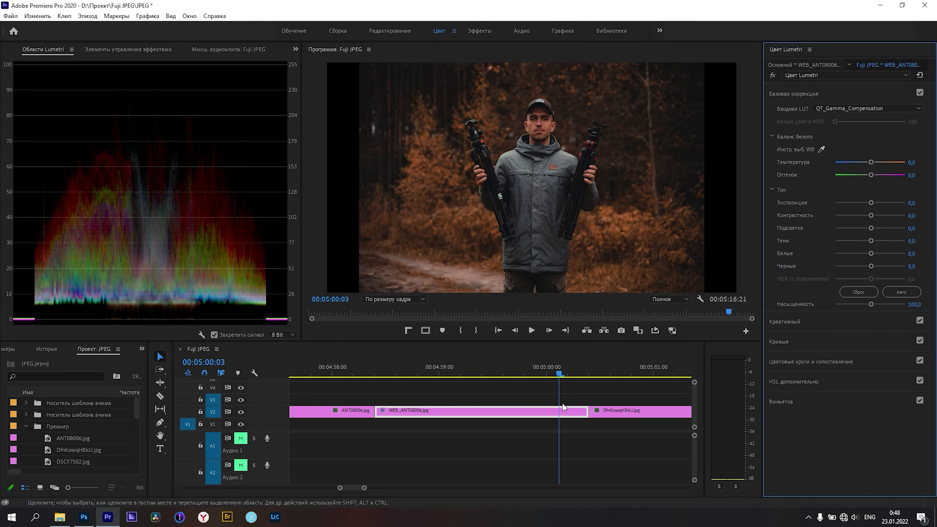
drag(517, 375, 497, 376)
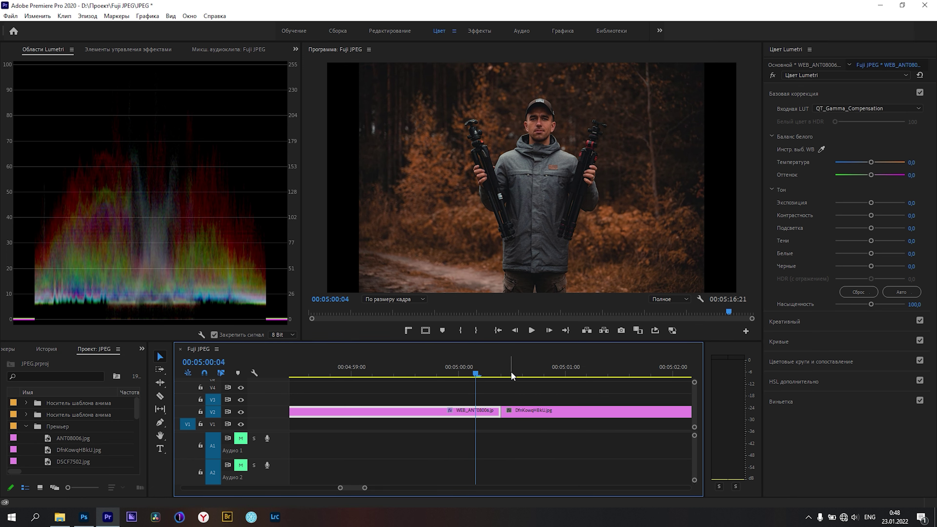
key(ctrl+grave)
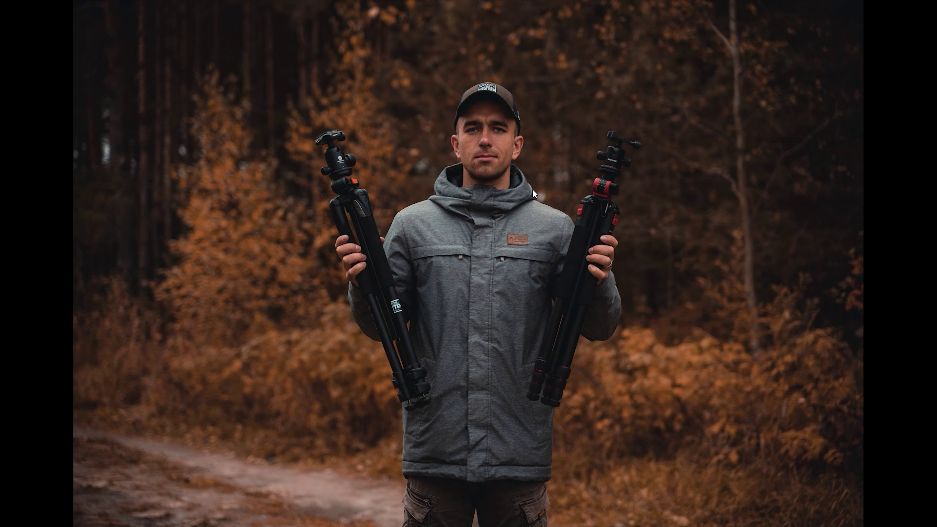
key(Escape)
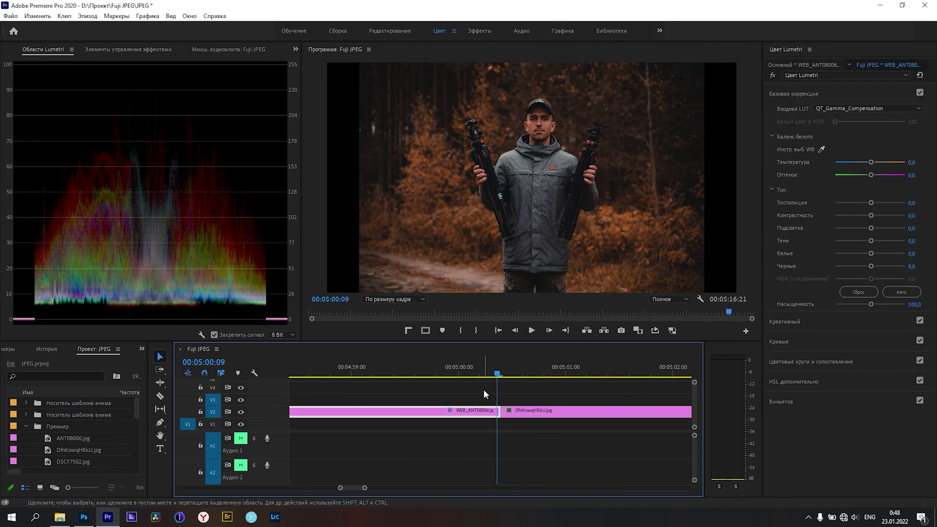
Reselect WEB_ANT08006.jpg and set its Lumetri input LUT to None.
click(481, 391)
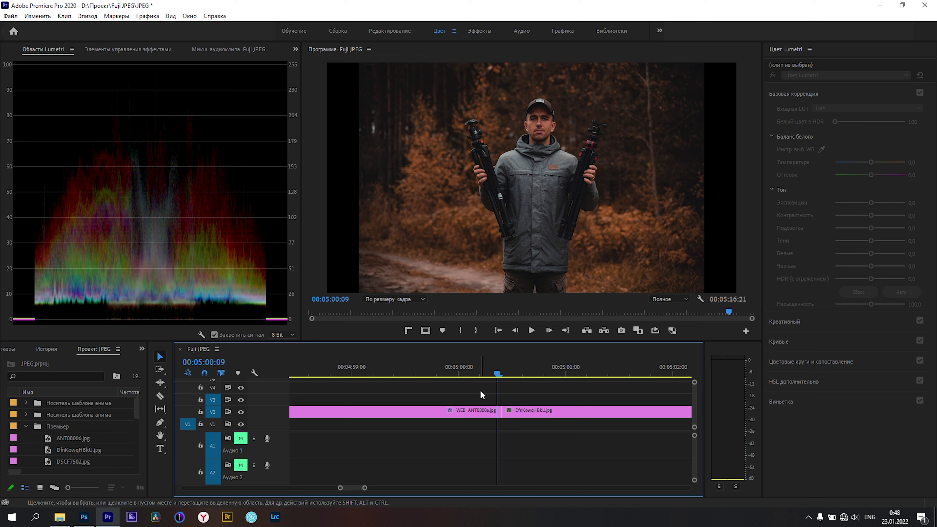
click(472, 410)
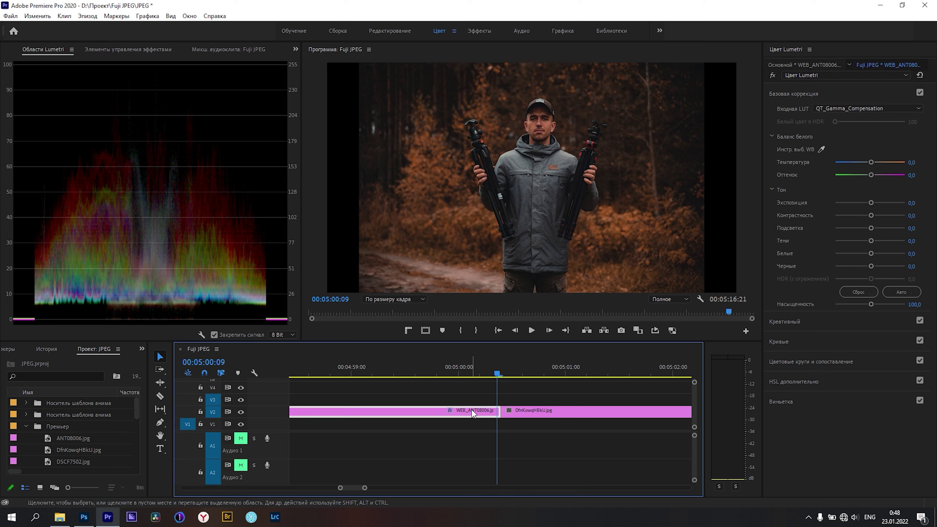
click(857, 109)
click(851, 122)
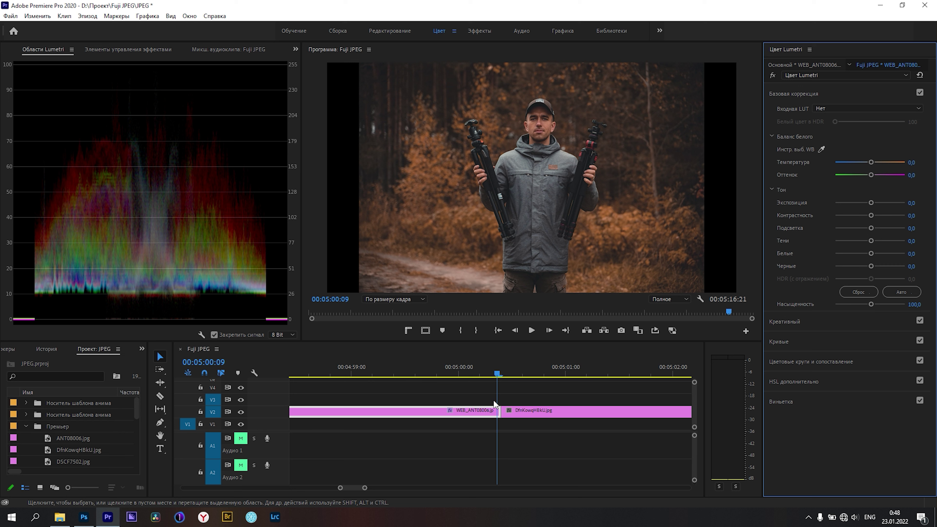
click(486, 397)
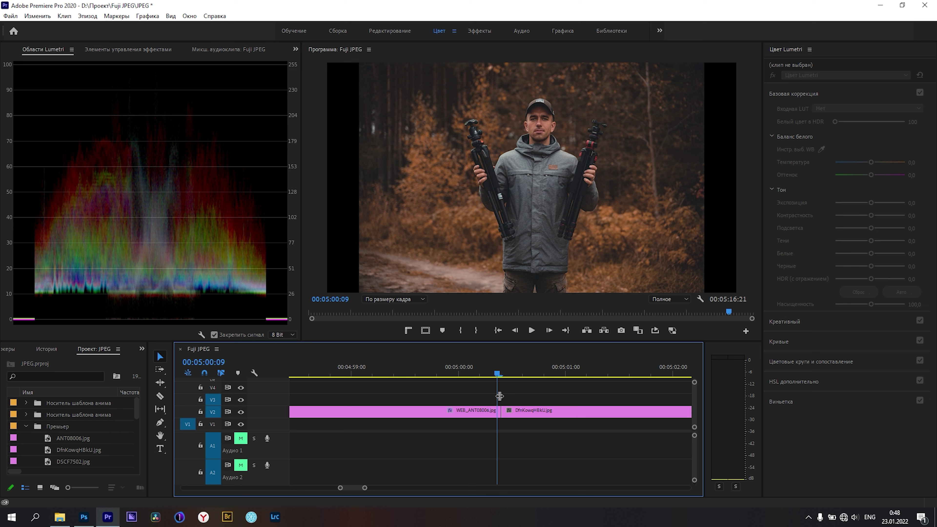
Toggle the ungraded tripod frame full screen twice to compare.
alt+scroll(512, 396, up, 2)
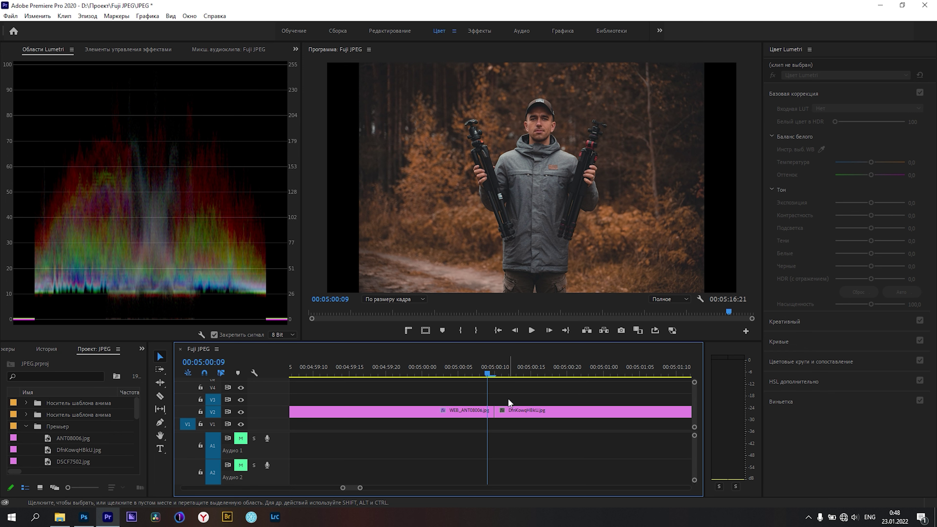
click(477, 412)
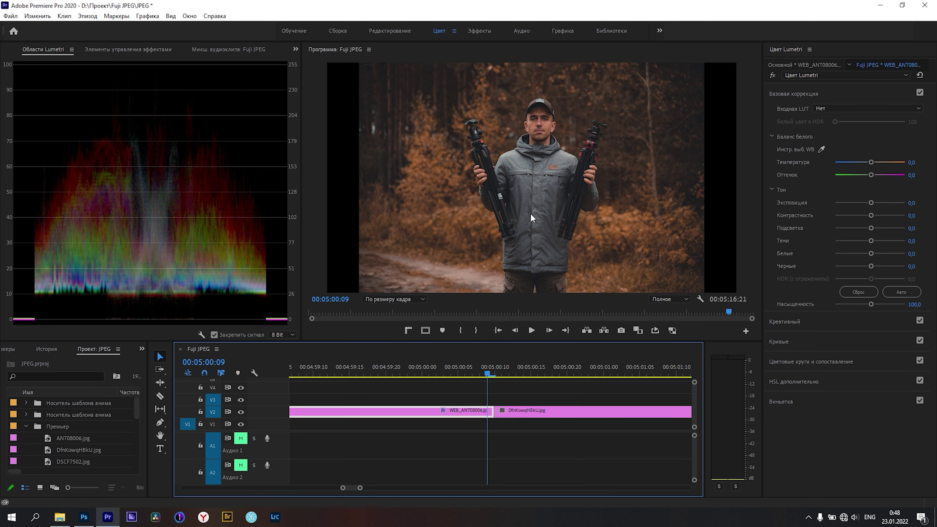
key(ctrl+grave)
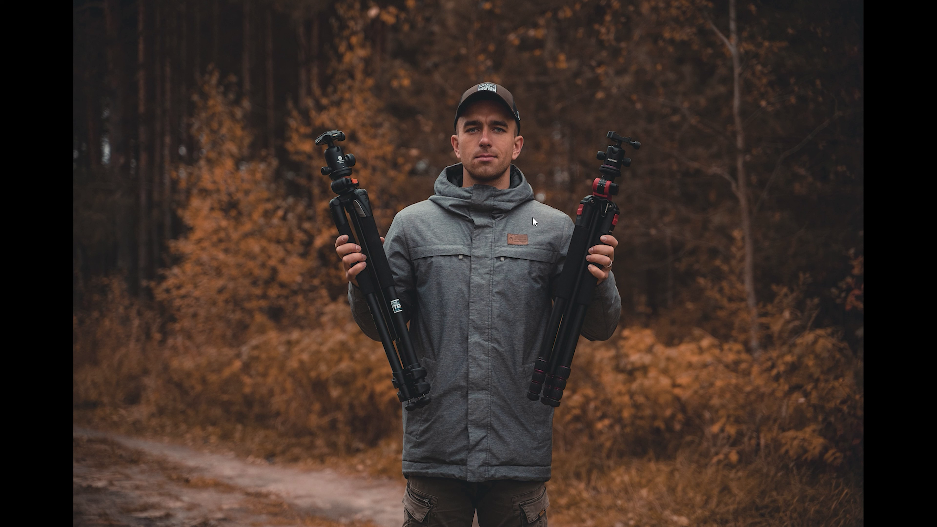
key(ctrl+grave)
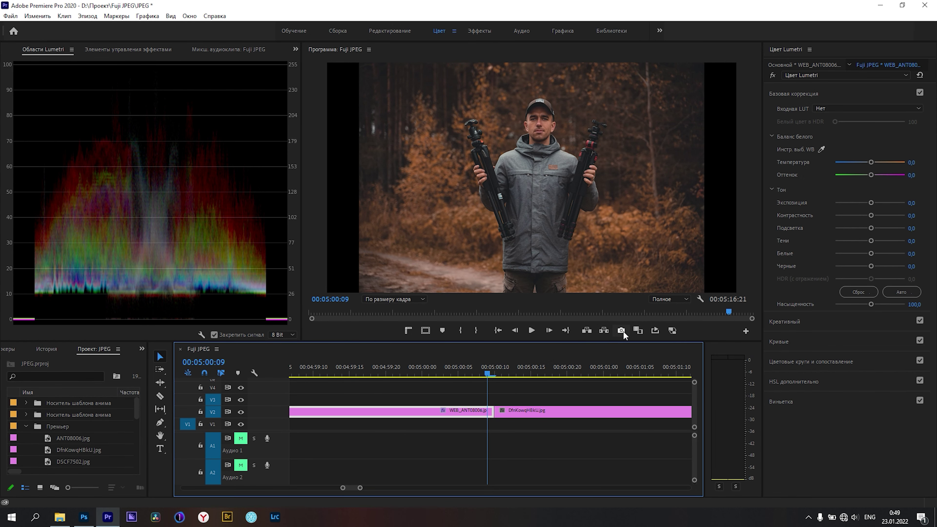
key(ctrl+grave)
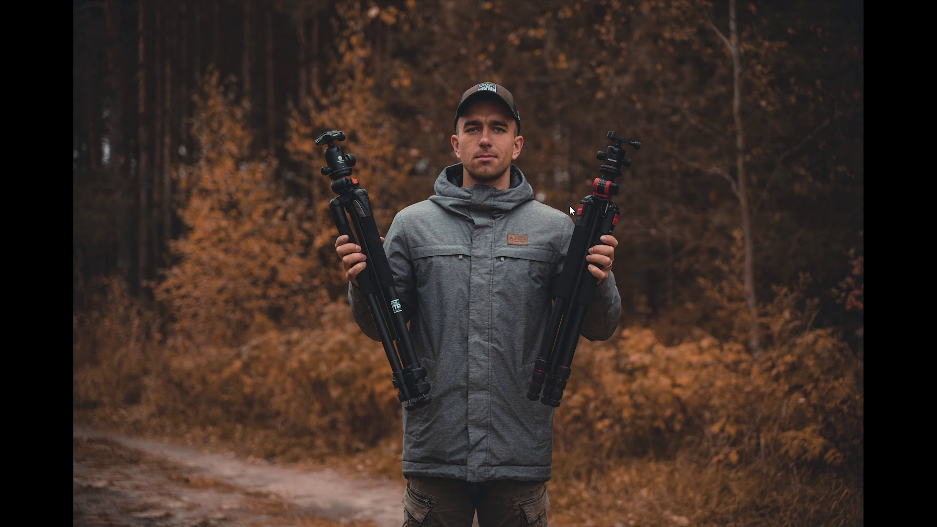
key(ctrl+grave)
Load Blacks_Balance_Fix.cube as WEB_ANT08006.jpg's input LUT, then step one frame and view full screen.
click(841, 109)
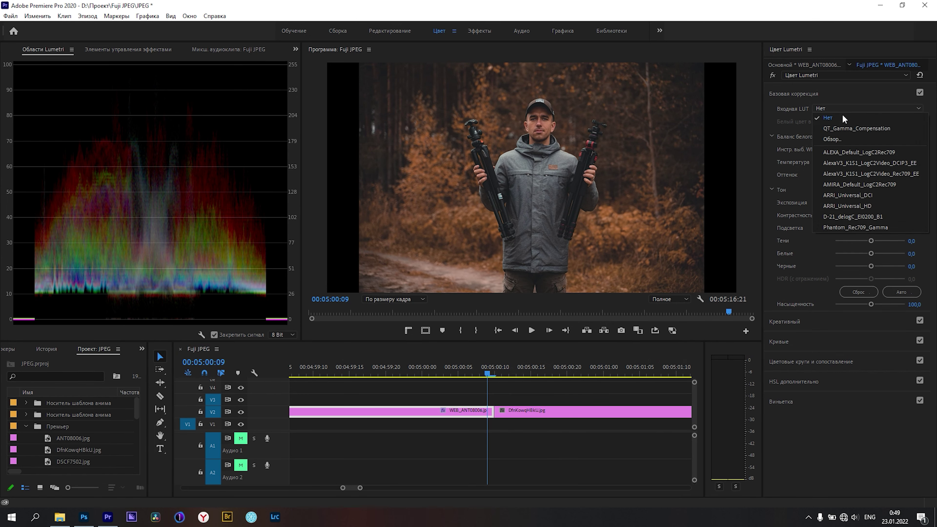
click(851, 136)
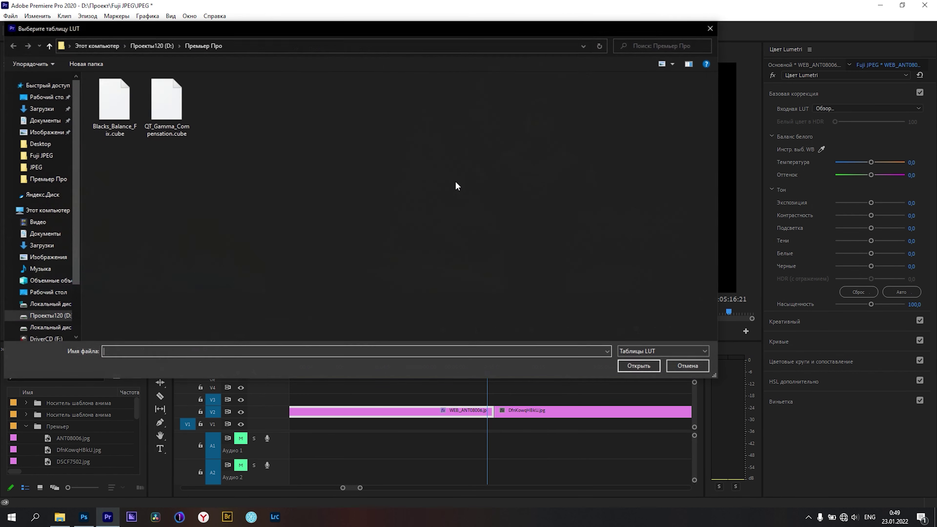
double_click(115, 98)
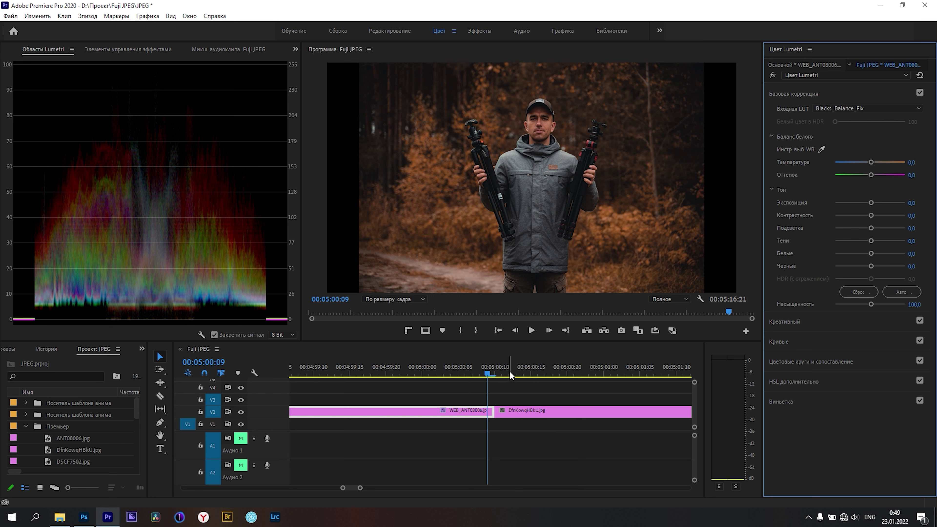
key(Right)
key(ctrl+grave)
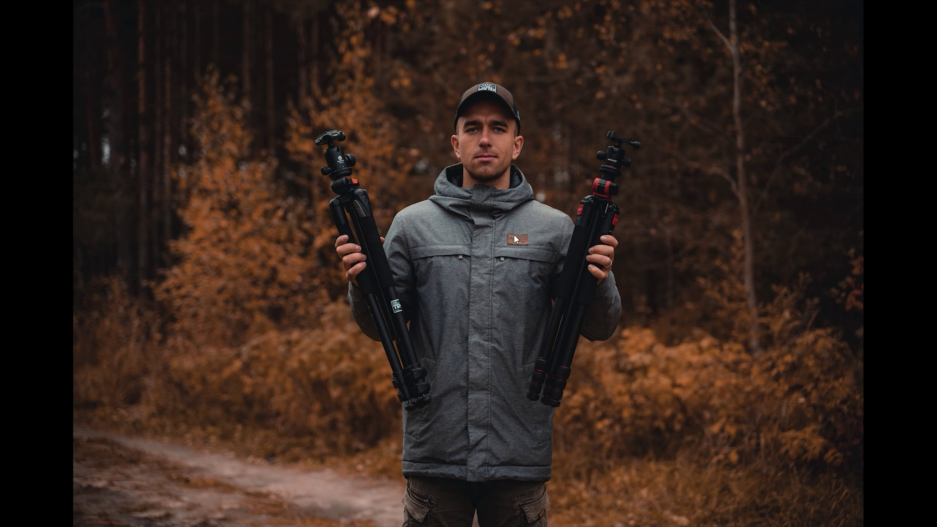
Set the Program monitor zoom to 100% and pan to the face.
key(ctrl+grave)
click(413, 299)
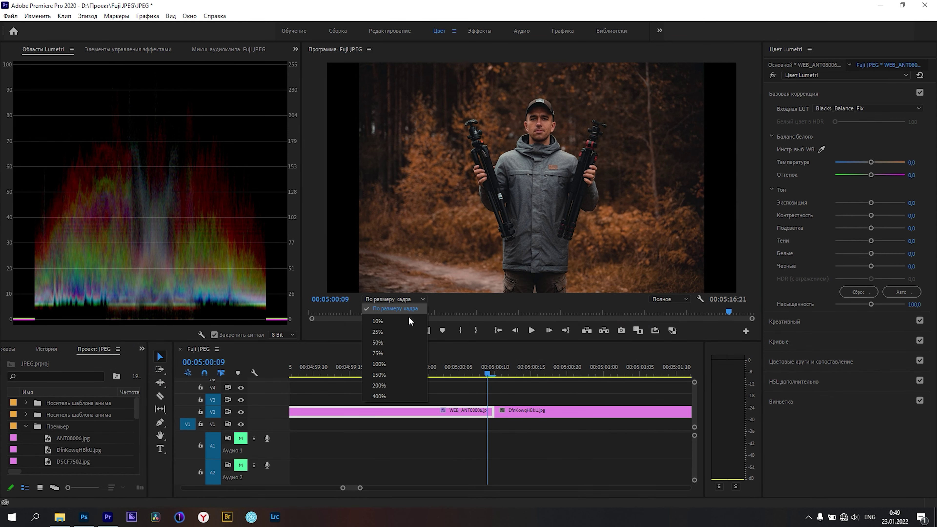
click(389, 363)
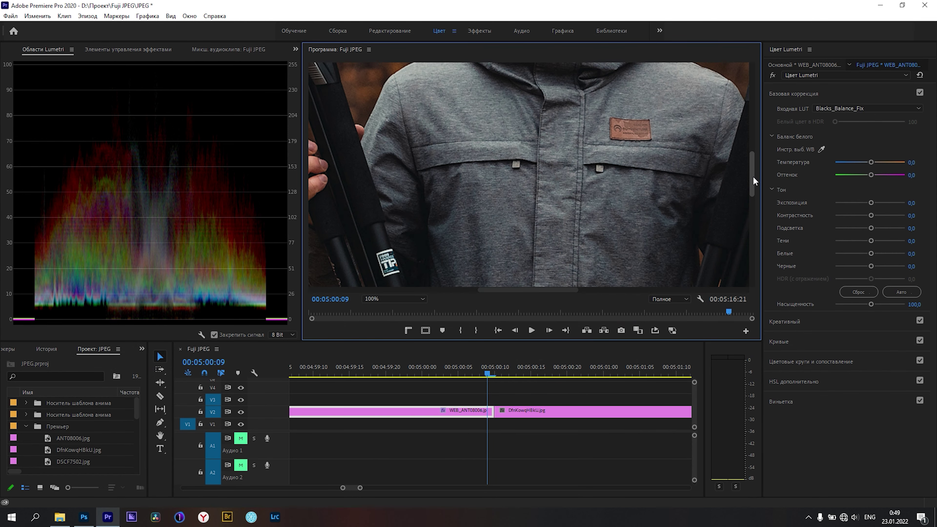
drag(753, 175, 751, 129)
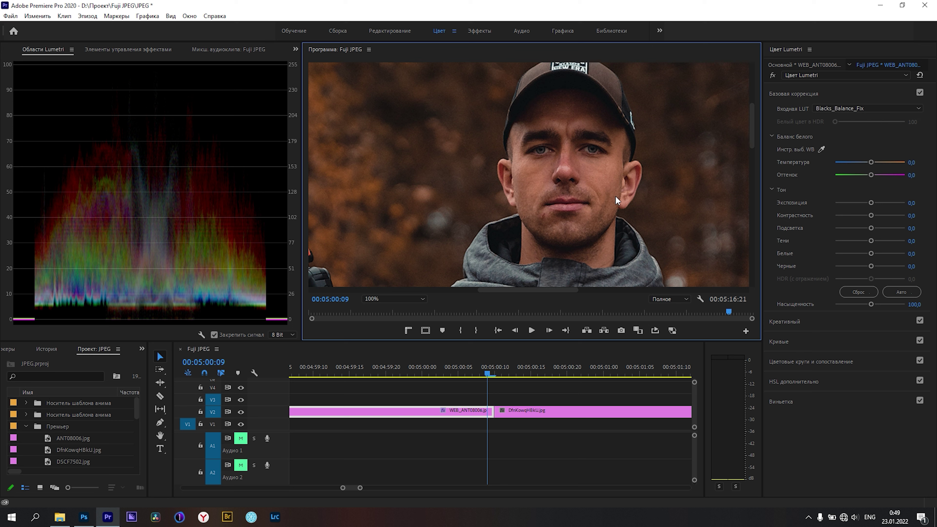
Flip frame by frame between DfnKowqH8kU.jpg and the graded WEB_ANT08006.jpg.
key(Right)
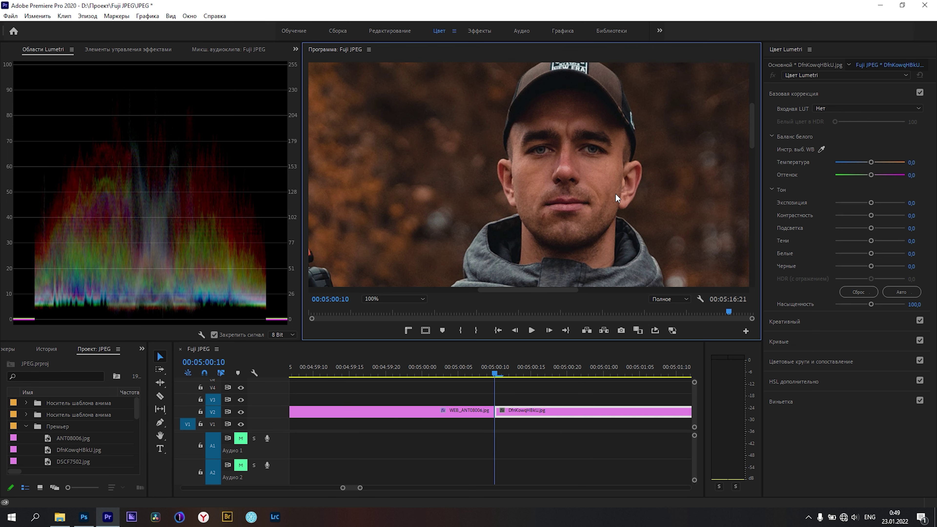
key(Left)
key(Right)
key(Left)
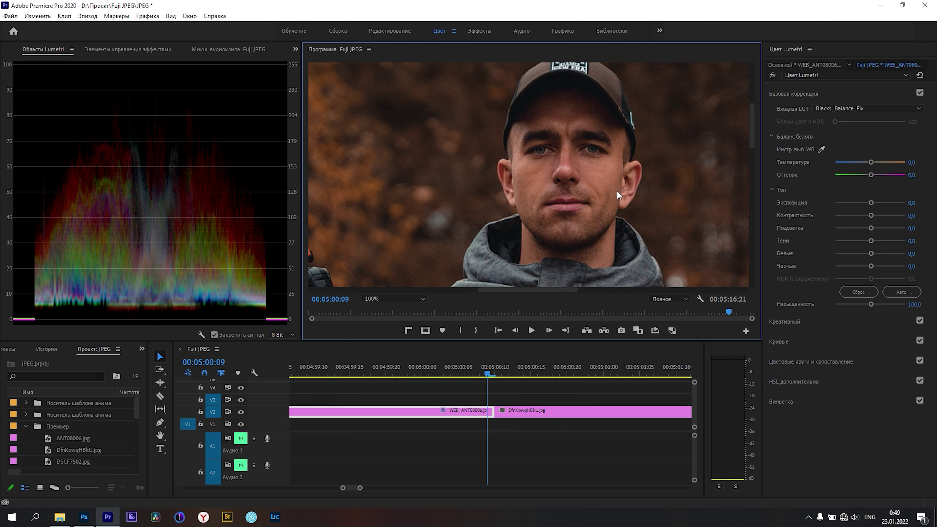
key(Right)
key(Left)
scroll(452, 419, down, 4)
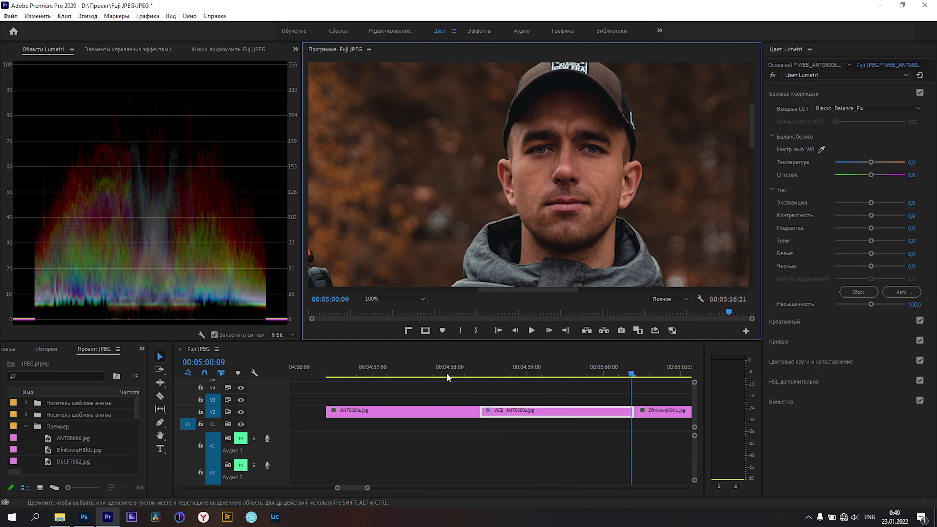
Apply the Blacks_Balance_Fix input LUT to the ANT08006.jpg clip at 00:04:58:00.
click(451, 369)
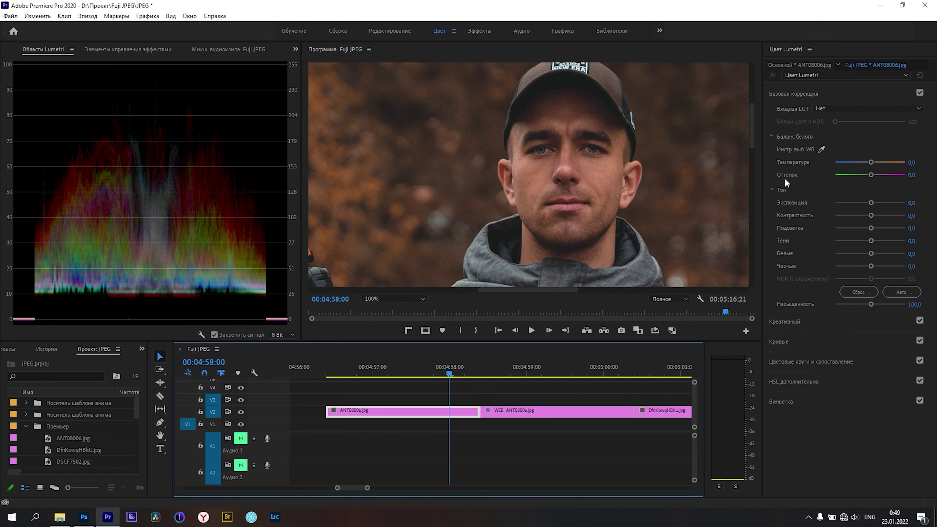
click(833, 110)
click(831, 132)
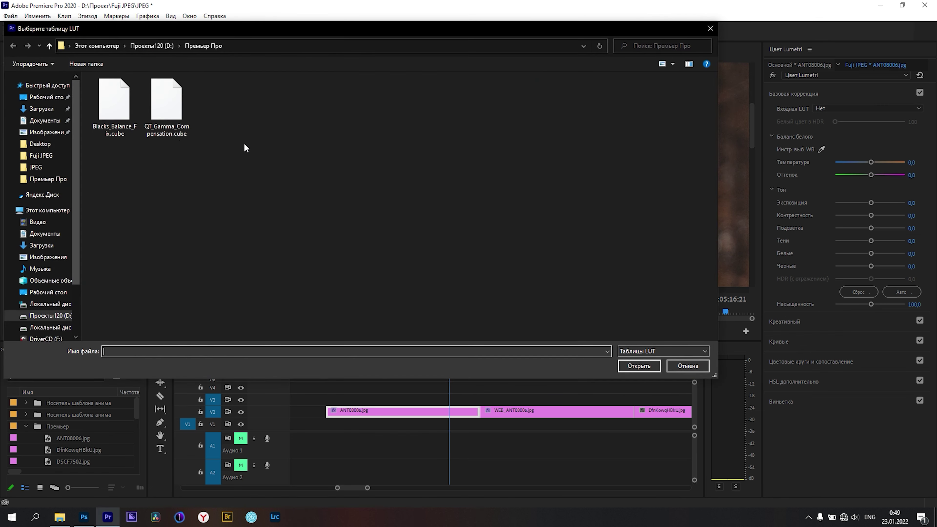
double_click(114, 110)
click(505, 372)
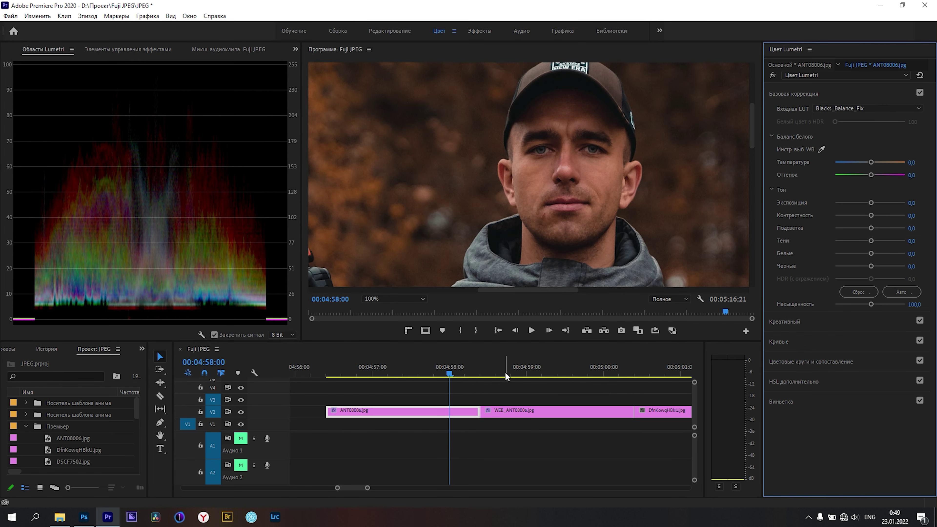
click(465, 375)
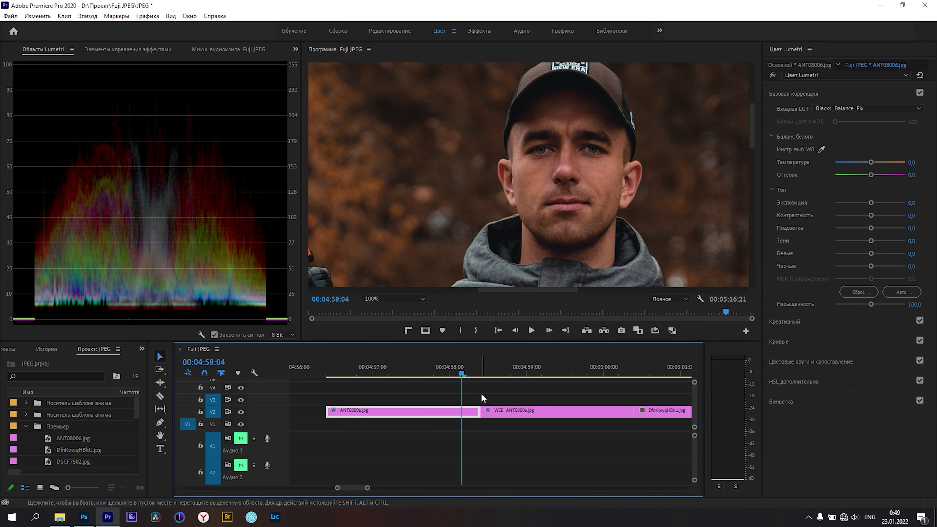
Zoom the timeline out, go to the DSCF7502 photo, and set the program view to Fit.
key(minus)
click(423, 375)
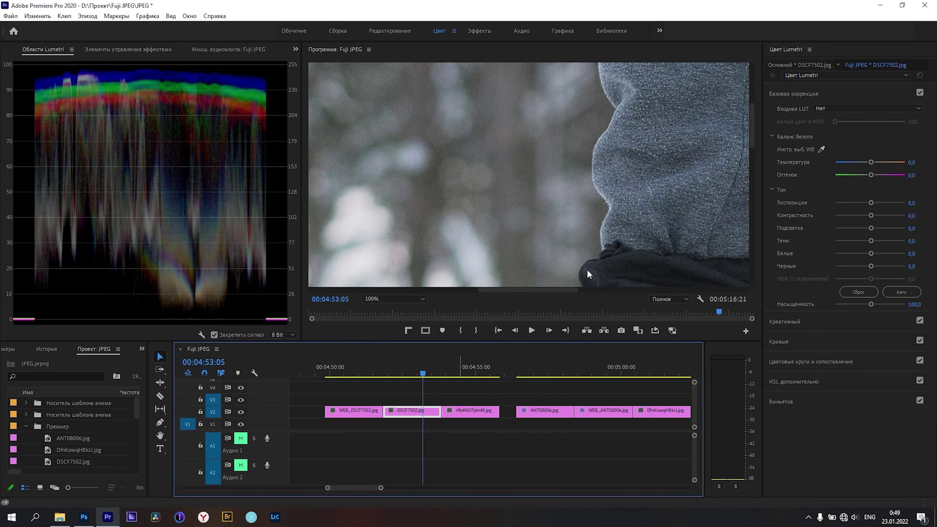
click(389, 299)
click(389, 309)
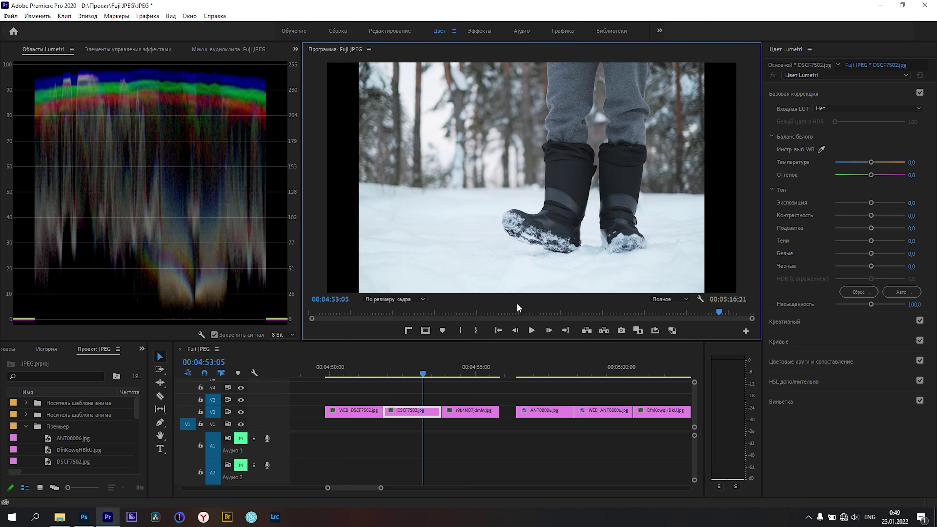
Load Blacks_Balance_Fix.cube on DSCF7502.jpg and preview it full screen at 00:04:53:20.
click(856, 109)
click(851, 125)
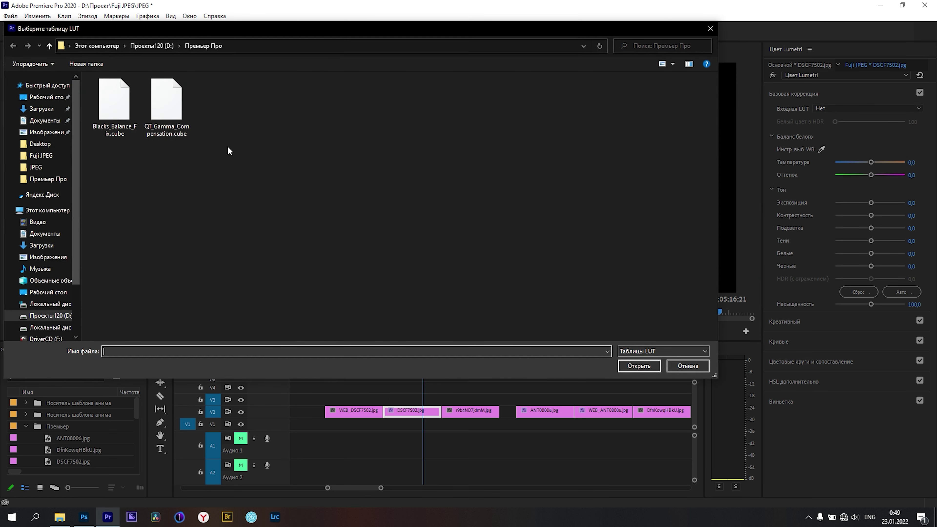
double_click(117, 101)
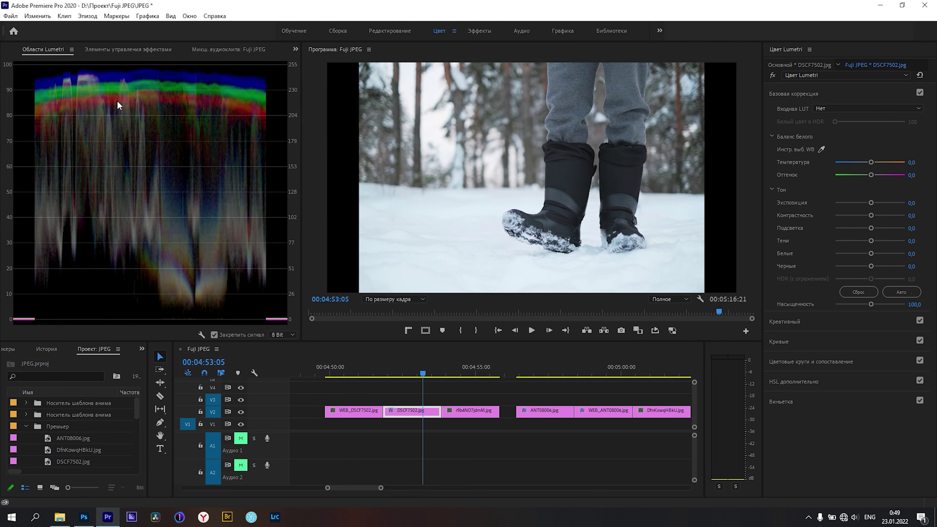
click(452, 373)
drag(429, 374, 436, 372)
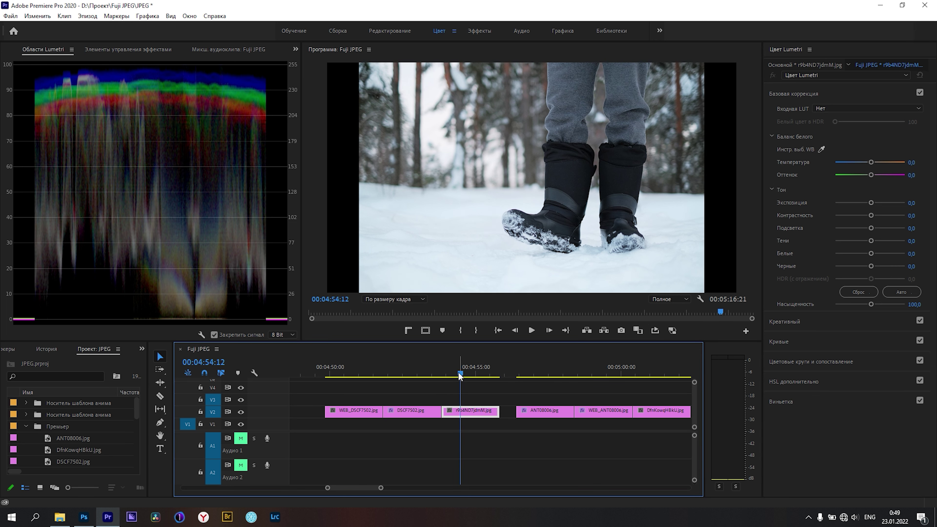
alt+scroll(439, 406, up, 5)
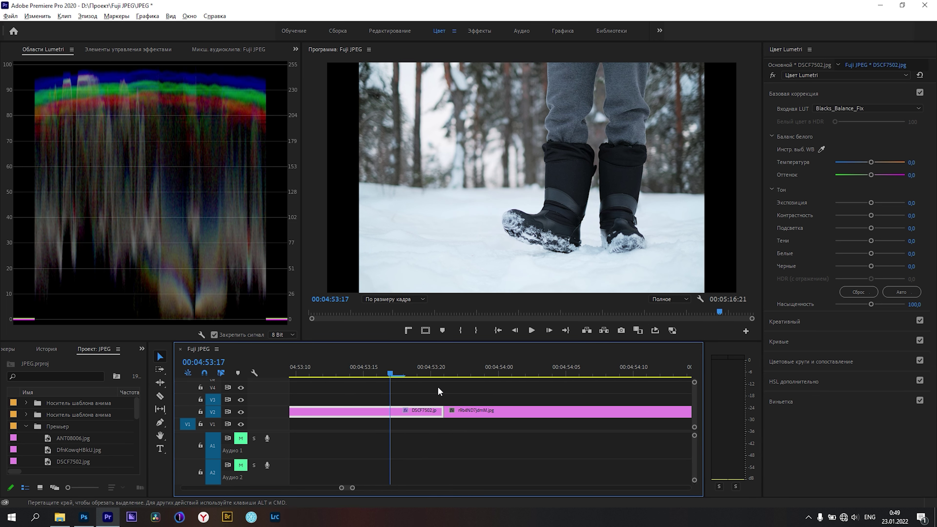
click(436, 374)
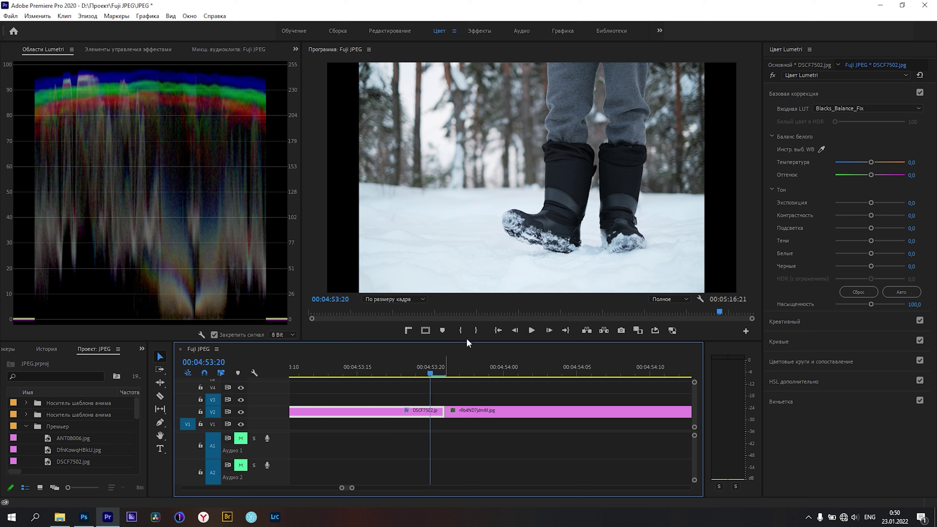
key(ctrl+grave)
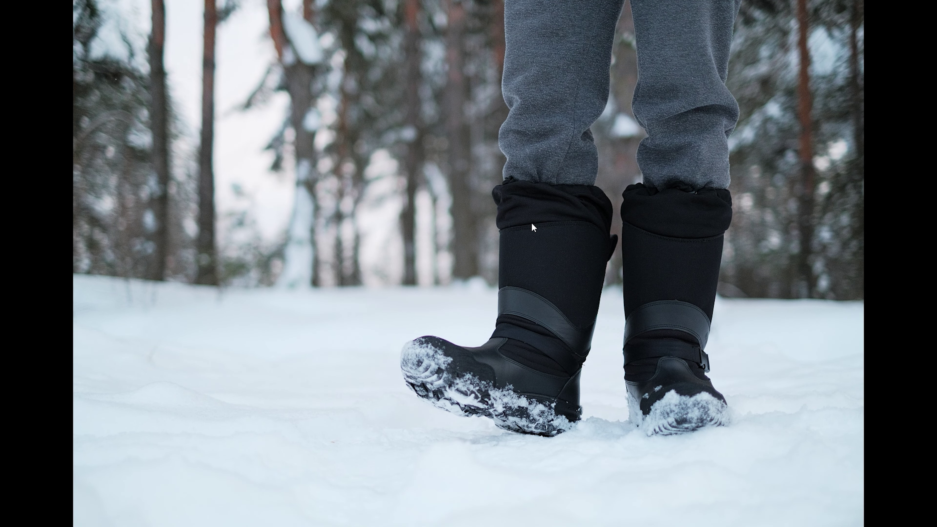
Leave full screen and load Blacks_Balance_Fix.cube as the input LUT on WEB_DSCF7502.jpg.
key(Escape)
key(minus)
key(minus)
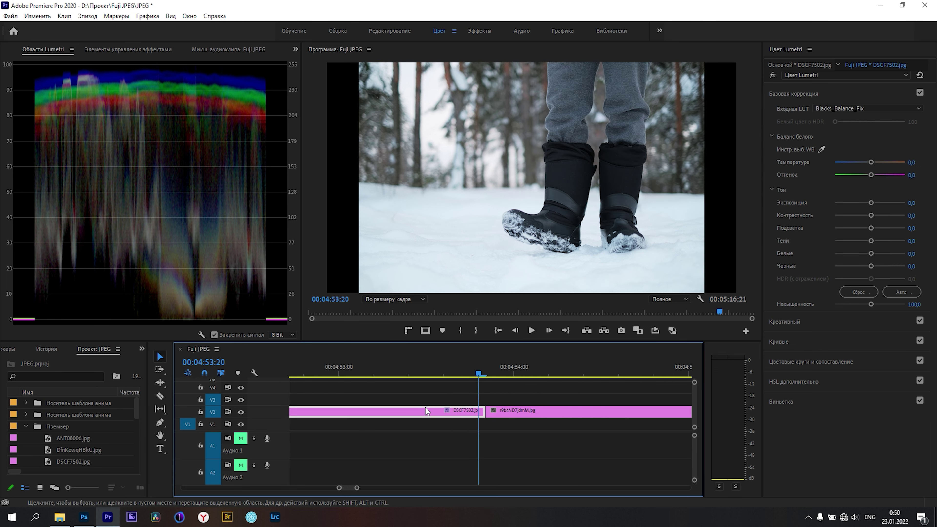
key(minus)
click(373, 375)
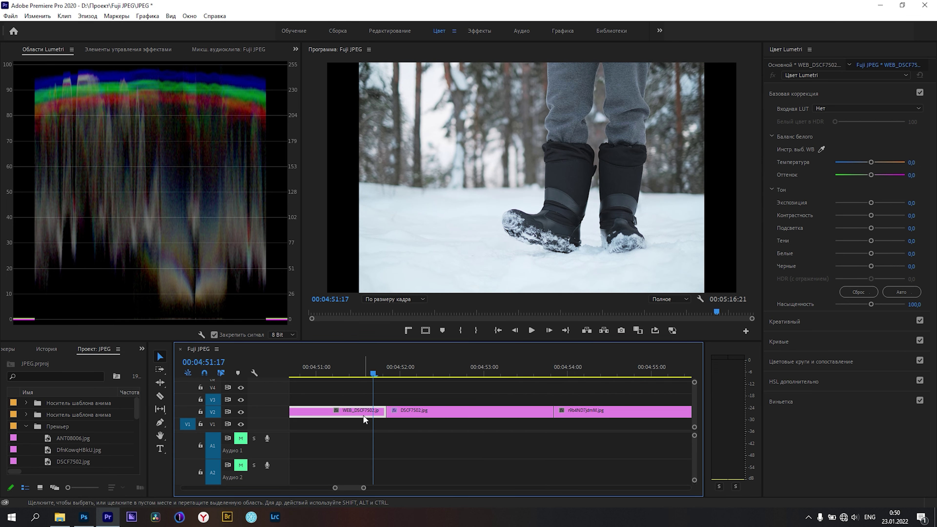
click(844, 109)
click(843, 133)
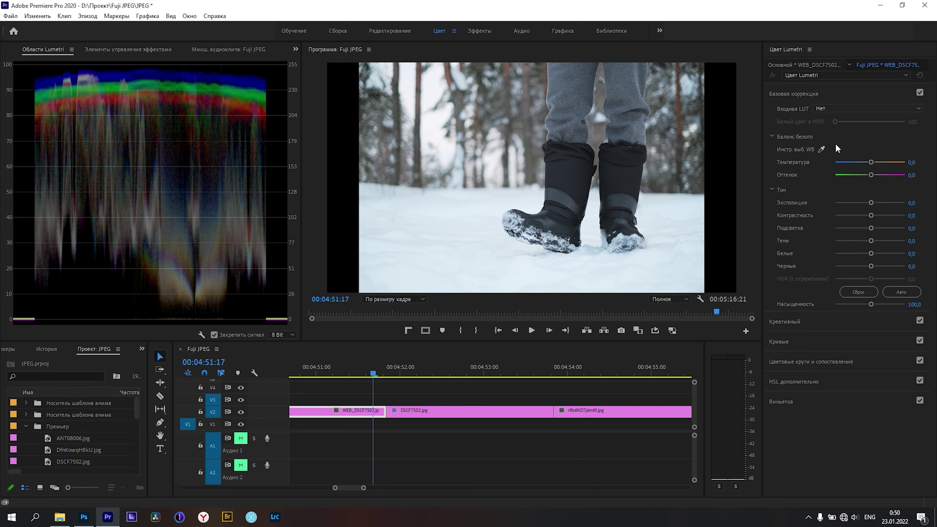
double_click(117, 109)
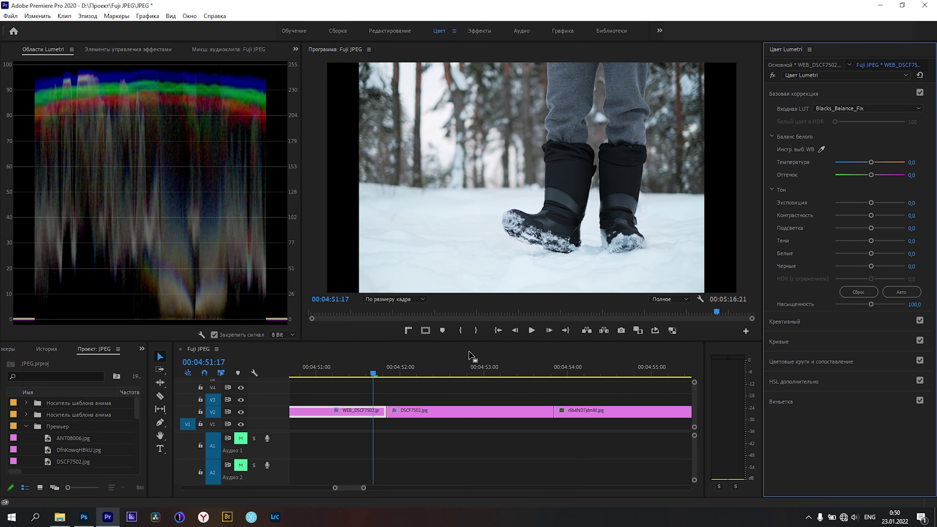
Compare the r9b4ND7jdmM, WEB_DSCF7502 and DSCF7502 photos, ending with DSCF7502 selected.
click(594, 375)
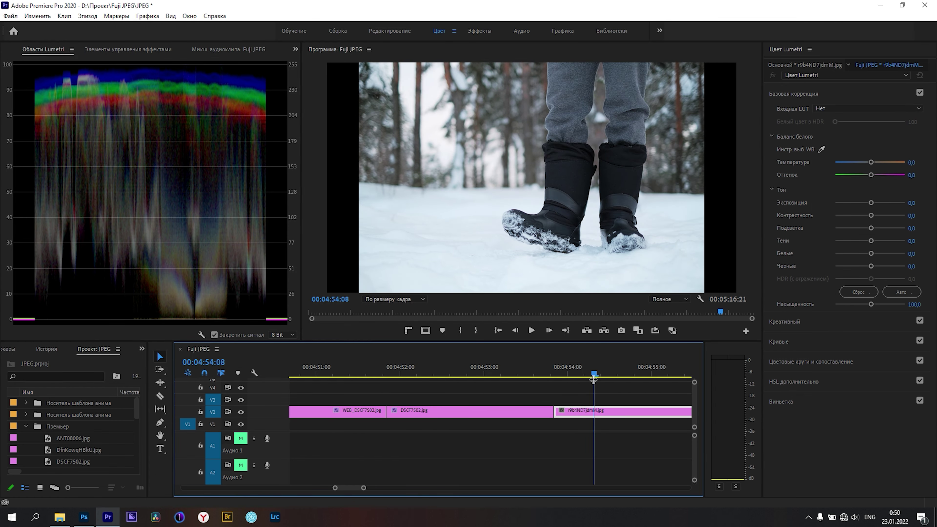
click(356, 376)
click(456, 375)
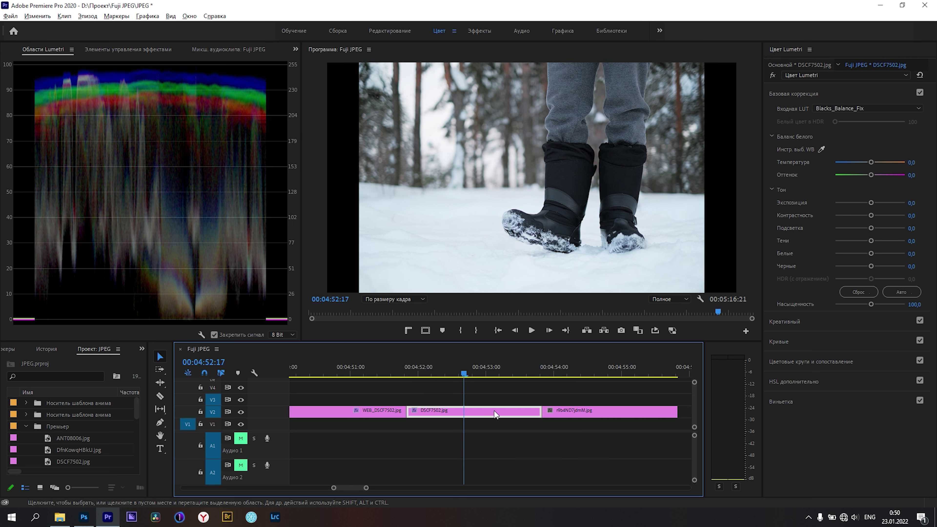
key(minus)
key(minus)
key(minus)
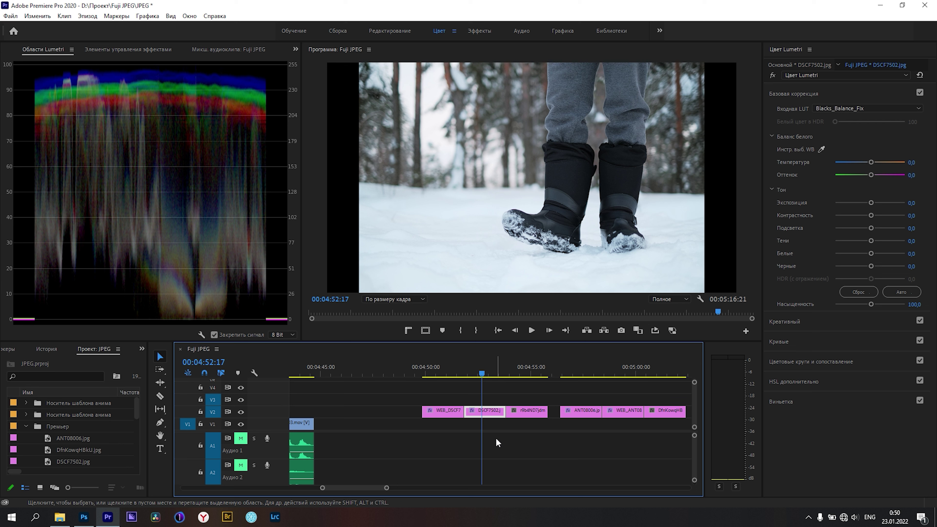
Deselect all clips and check the input LUT on the r9b4ND7jdmM.jpg photo.
alt+scroll(497, 441, down, 1)
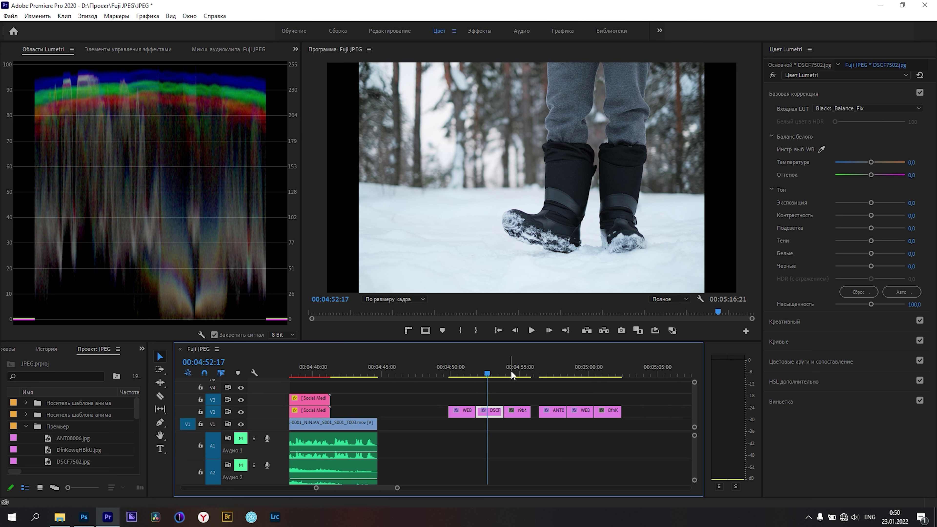
click(498, 397)
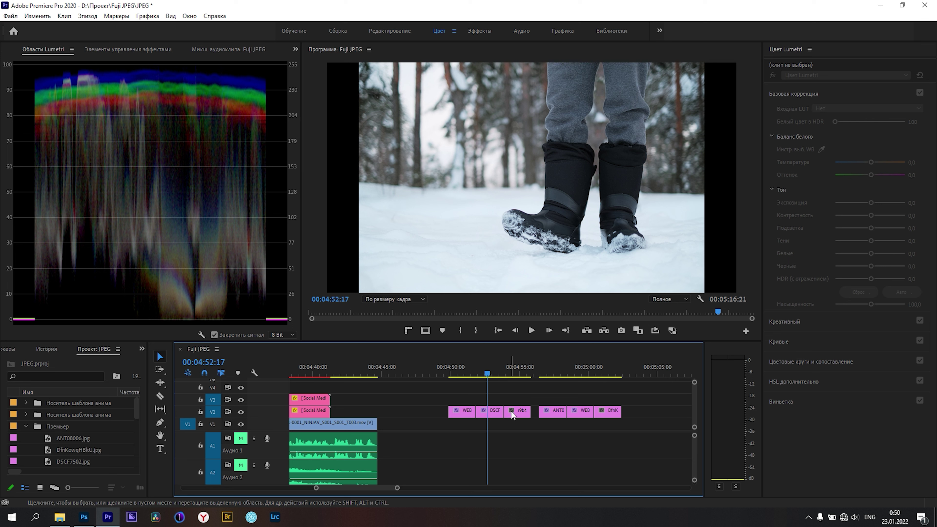
scroll(511, 411, down, 2)
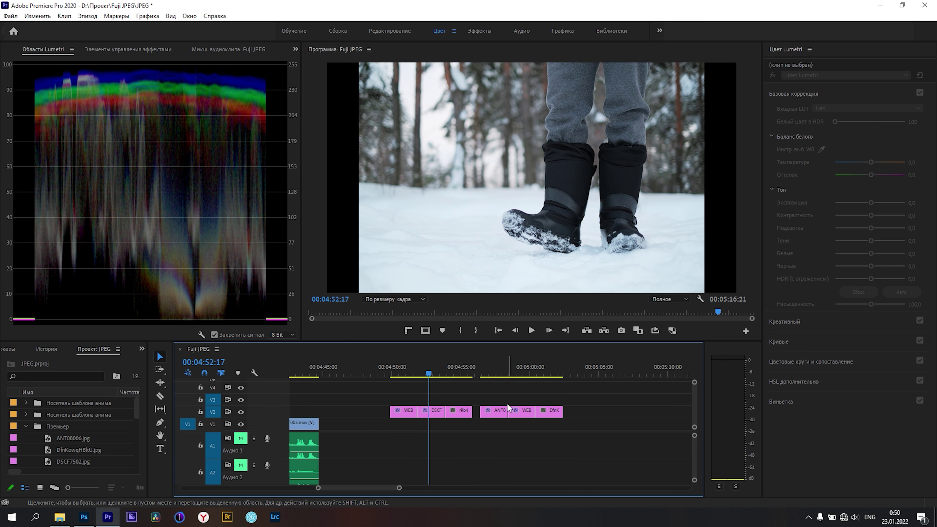
scroll(457, 404, up, 3)
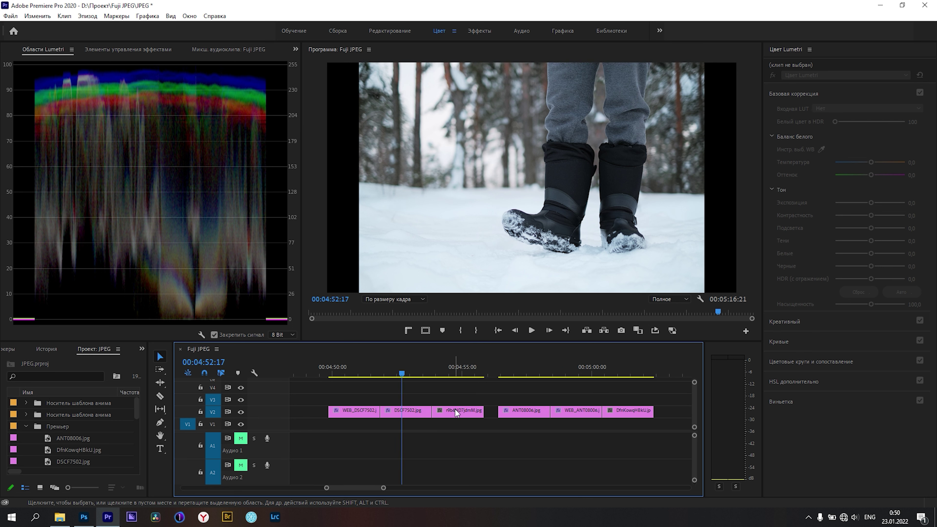
scroll(446, 407, up, 2)
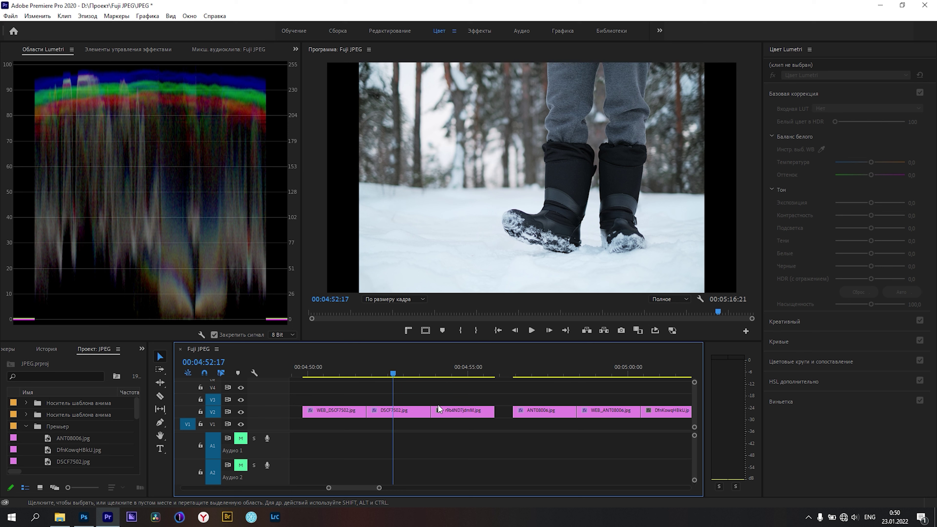
scroll(437, 404, up, 1)
scroll(434, 407, down, 1)
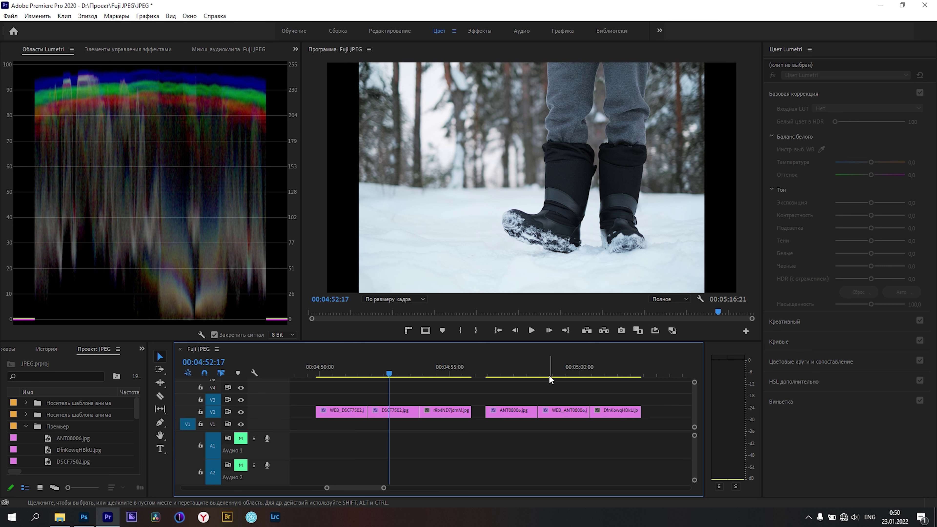
click(434, 369)
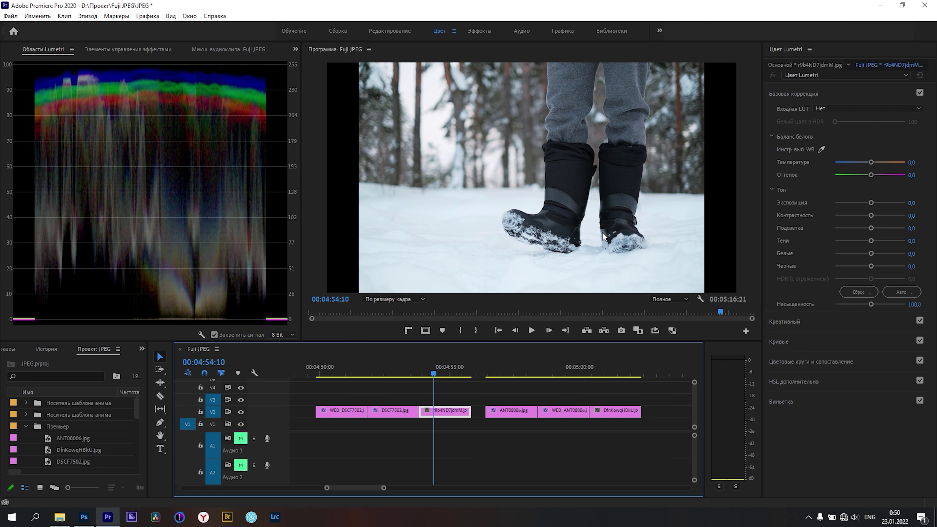
Select DSCF7502.jpg and open the LUT file browser from its Lumetri Input LUT list.
click(395, 373)
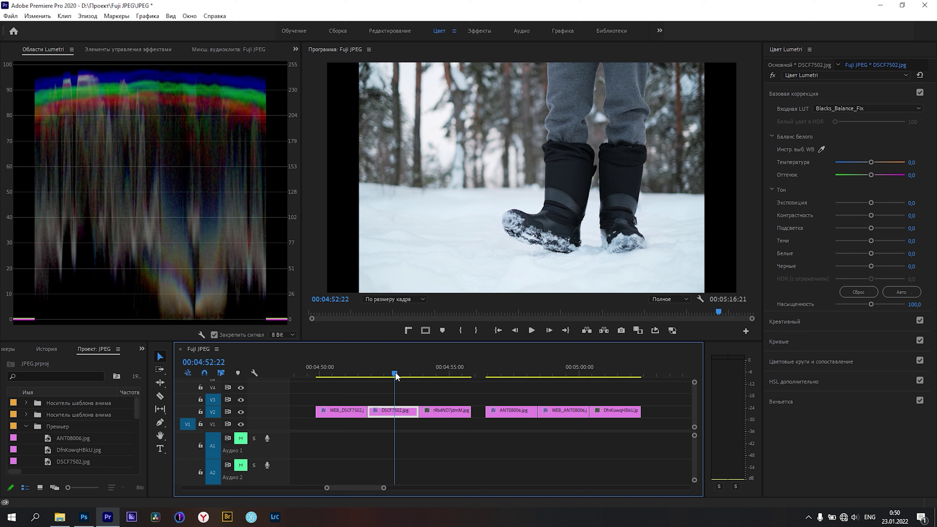
click(837, 109)
click(836, 127)
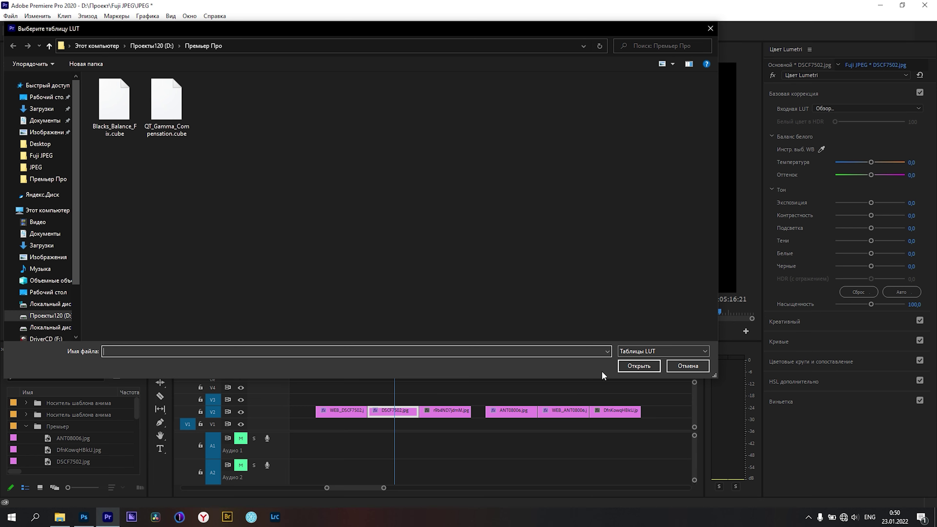
Cancel the LUT file dialog, deselect DSCF7502.jpg and zoom the timeline out.
click(691, 364)
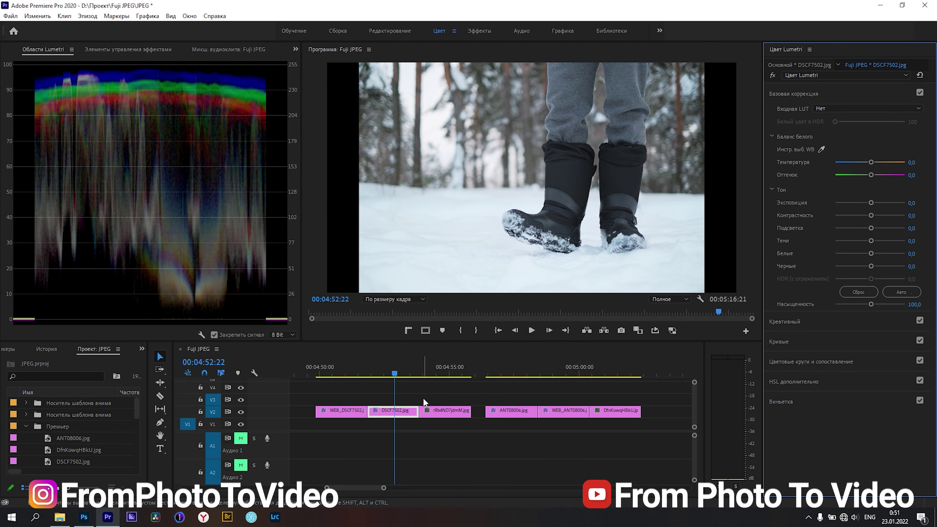
click(415, 391)
scroll(430, 399, down, 2)
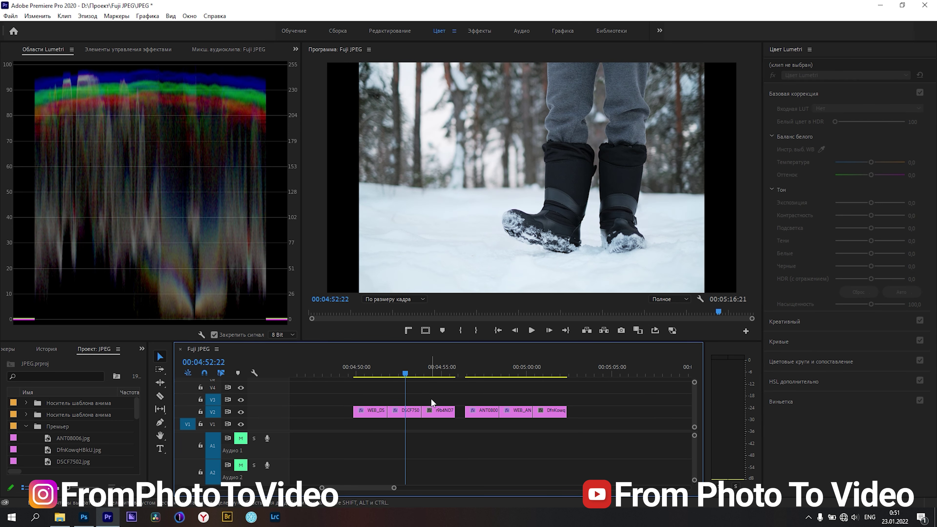